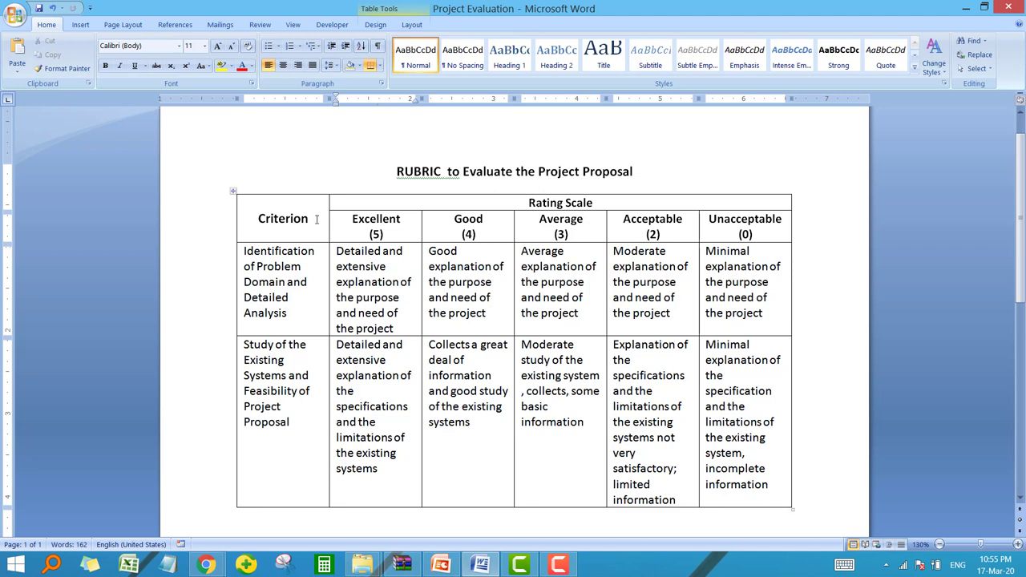
Step: Examine the rubric table's Criterion column, Rating Scale headings and level descriptions for evaluating the project proposal
left_click_drag(253, 220, 309, 221)
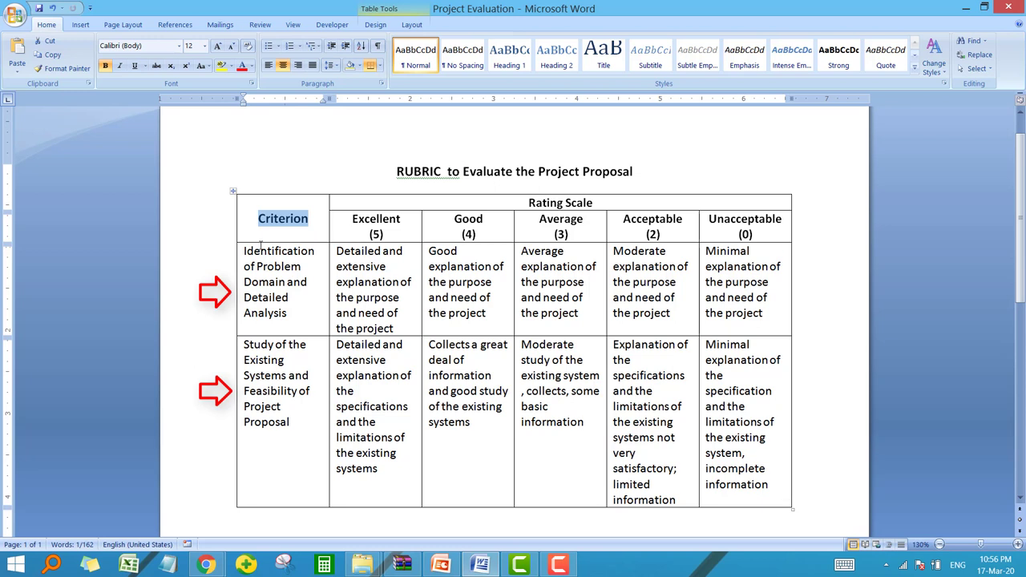
left_click(515, 204)
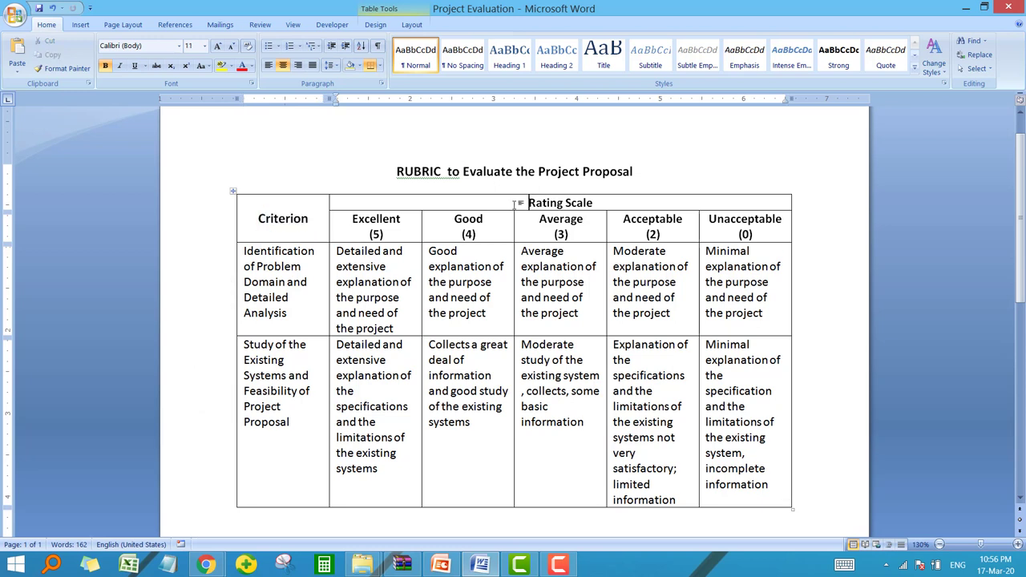
left_click_drag(523, 204, 593, 204)
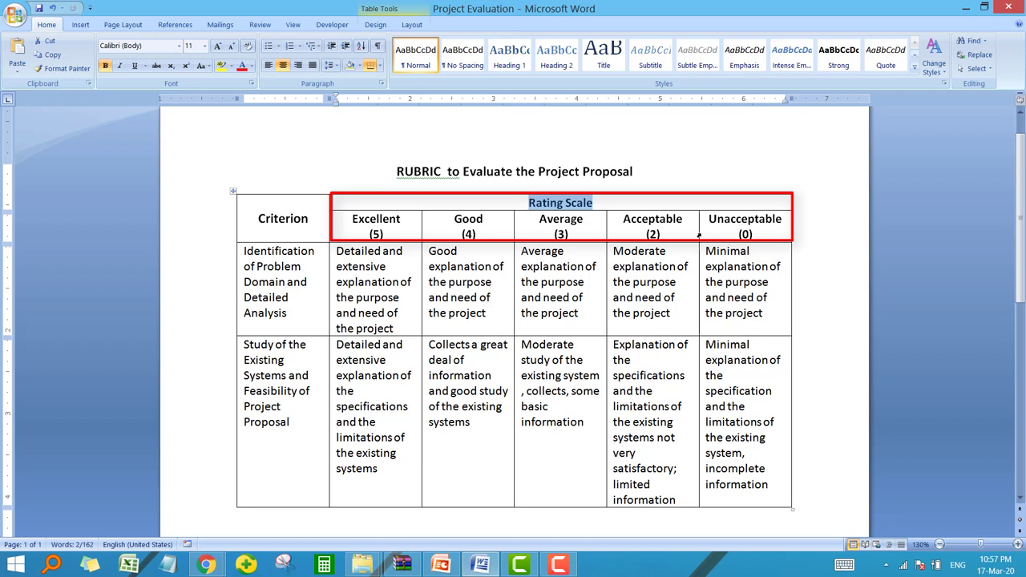
left_click(338, 251)
left_click_drag(359, 267, 386, 324)
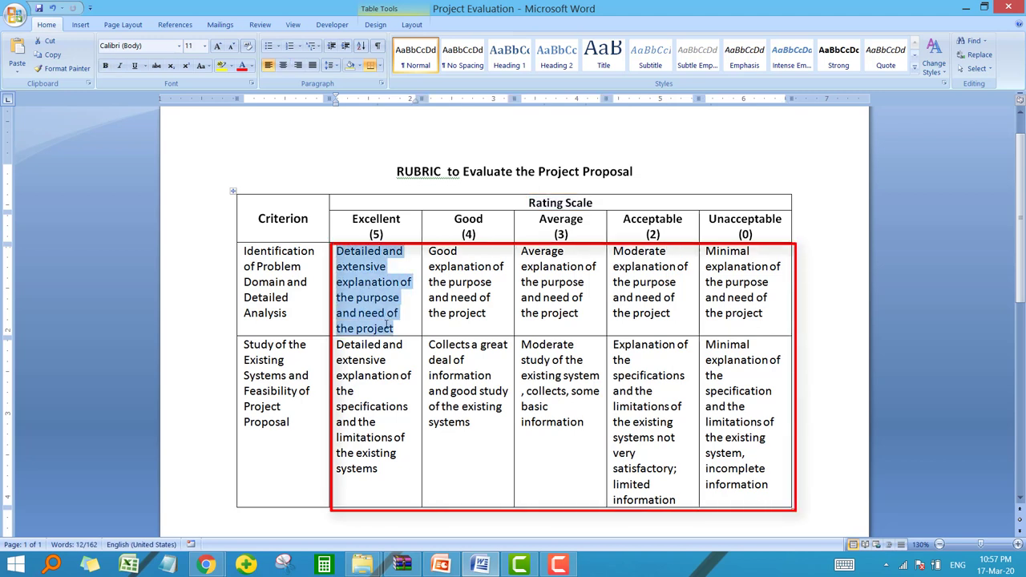
left_click(381, 266)
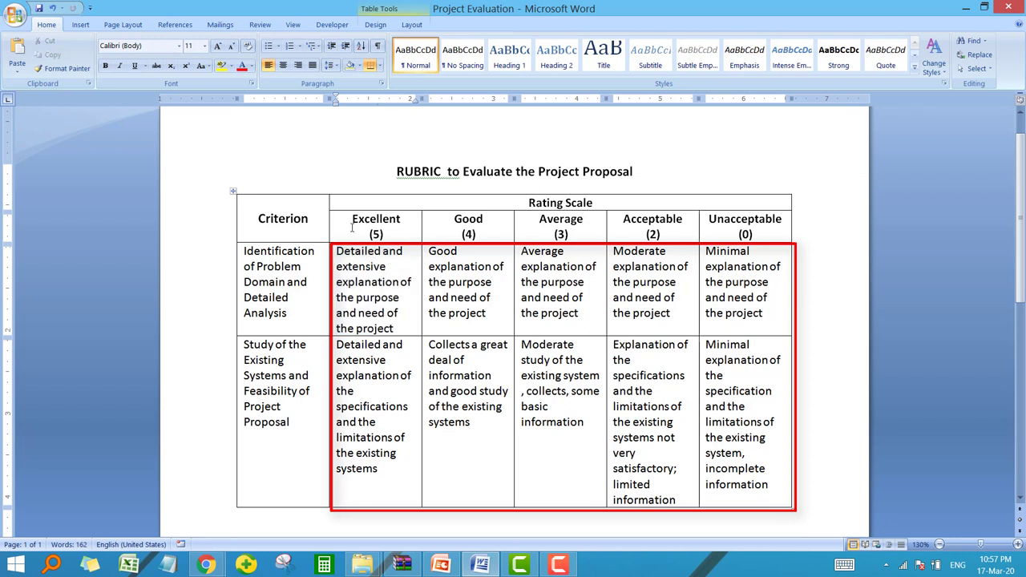
left_click_drag(351, 213, 388, 323)
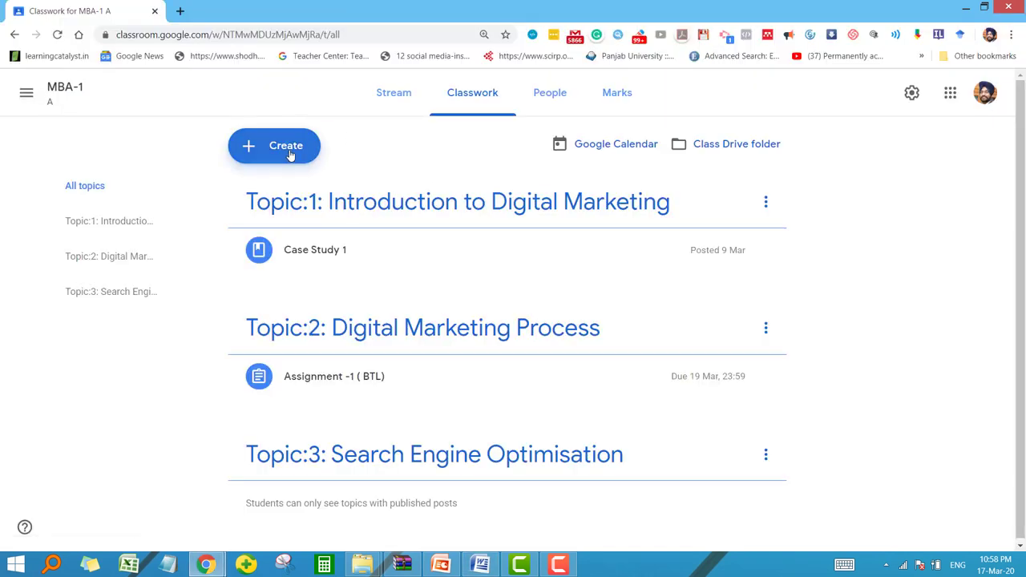
Step: In Google Classroom, create an assignment titled "Proposal submission" with the instructions text "Instructions"
left_click(288, 151)
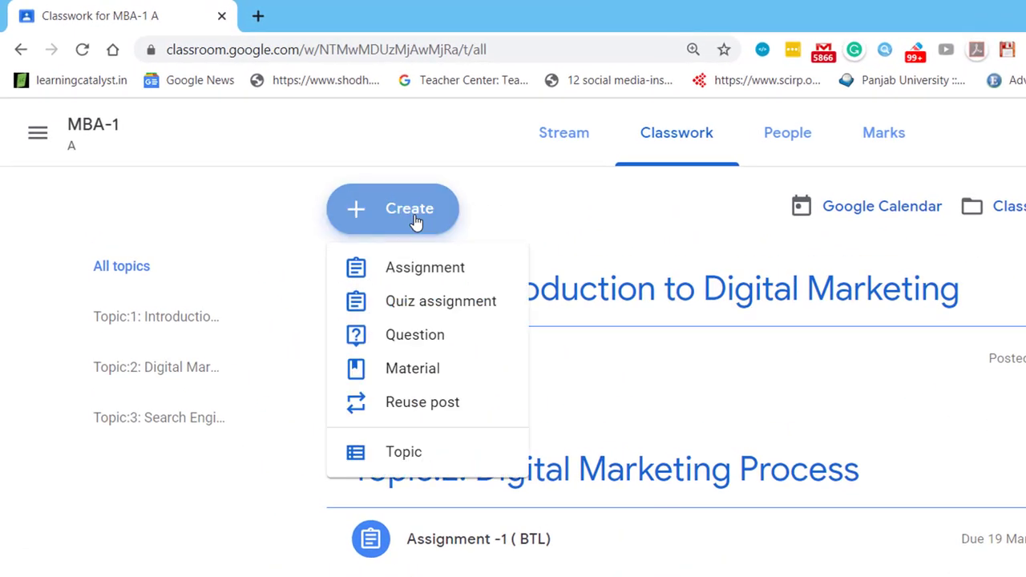
left_click(423, 268)
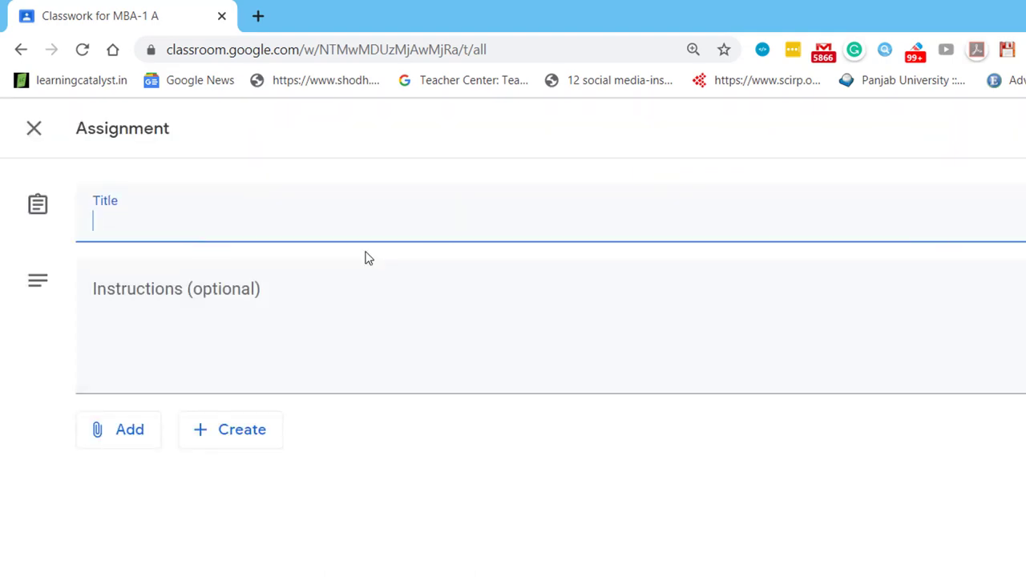
type("Pro")
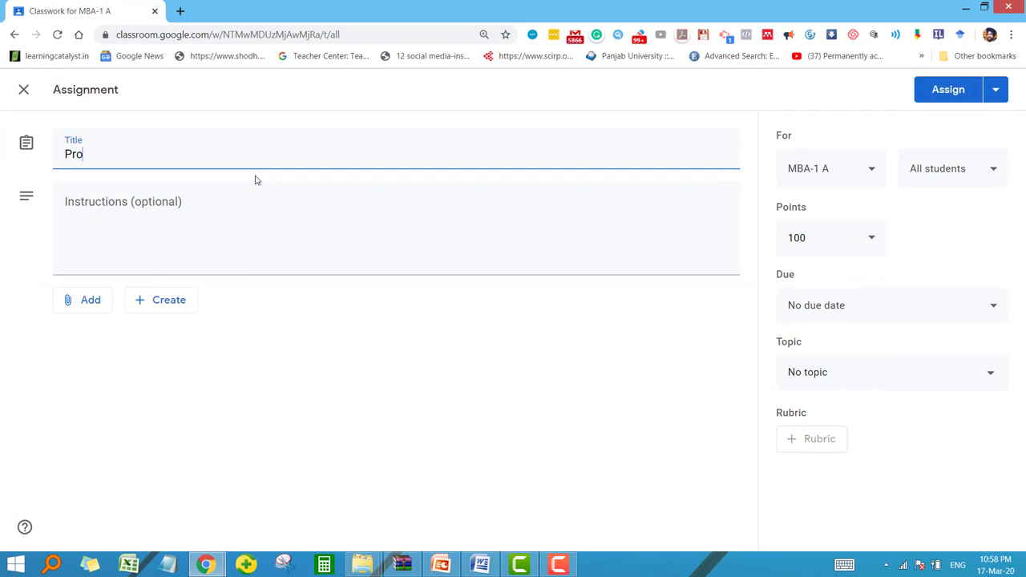
type("posal submission")
left_click(196, 230)
type("Instructions")
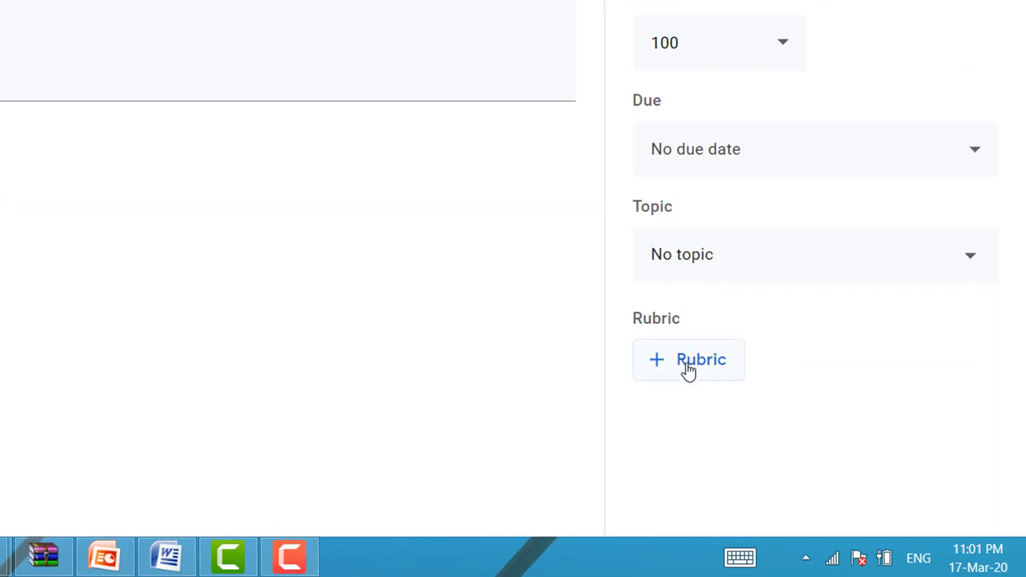
Step: Start a new rubric for the assignment, consult the Project Evaluation table in Word, and return to the rubric form
left_click(688, 370)
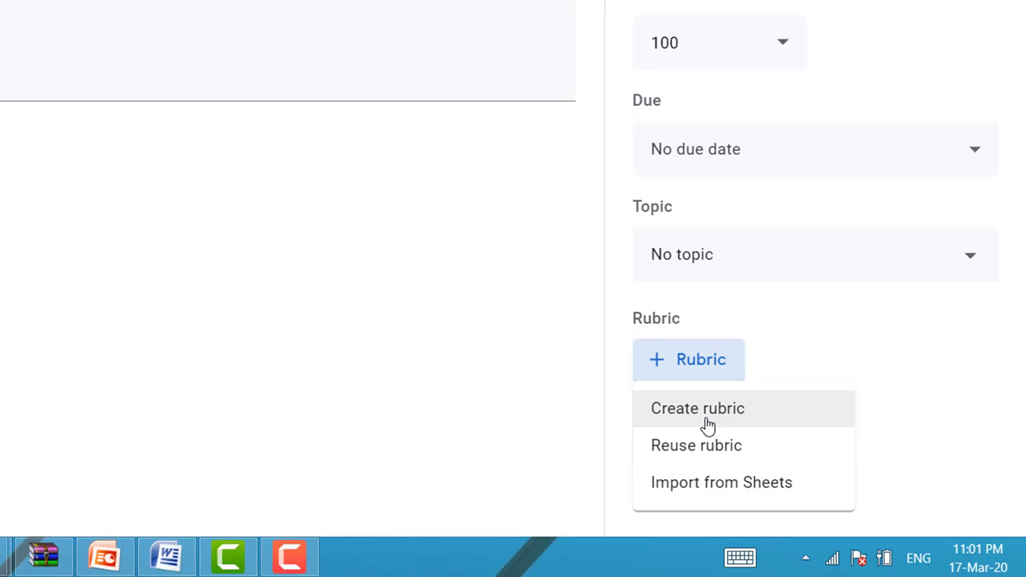
left_click(708, 425)
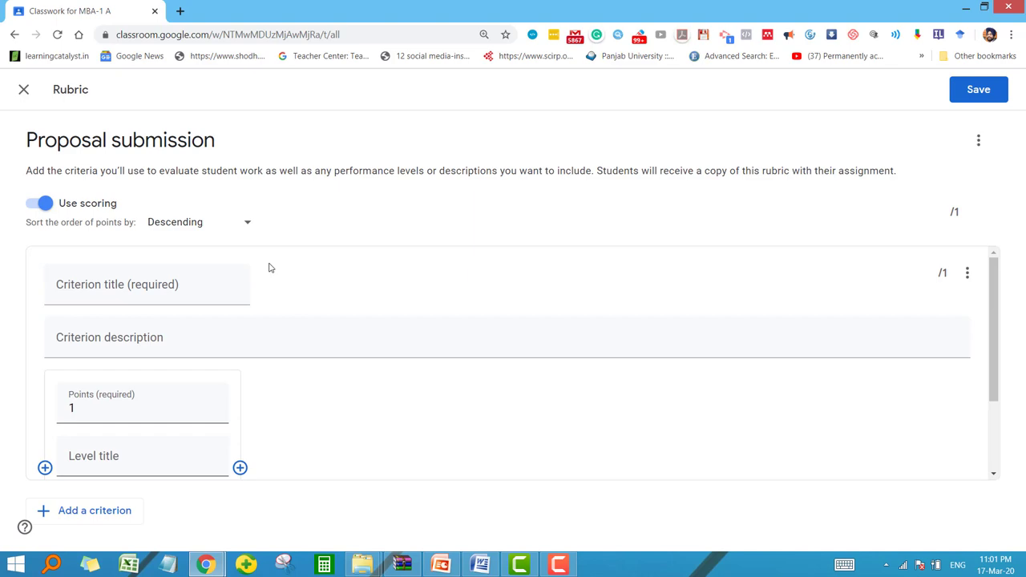
left_click(480, 564)
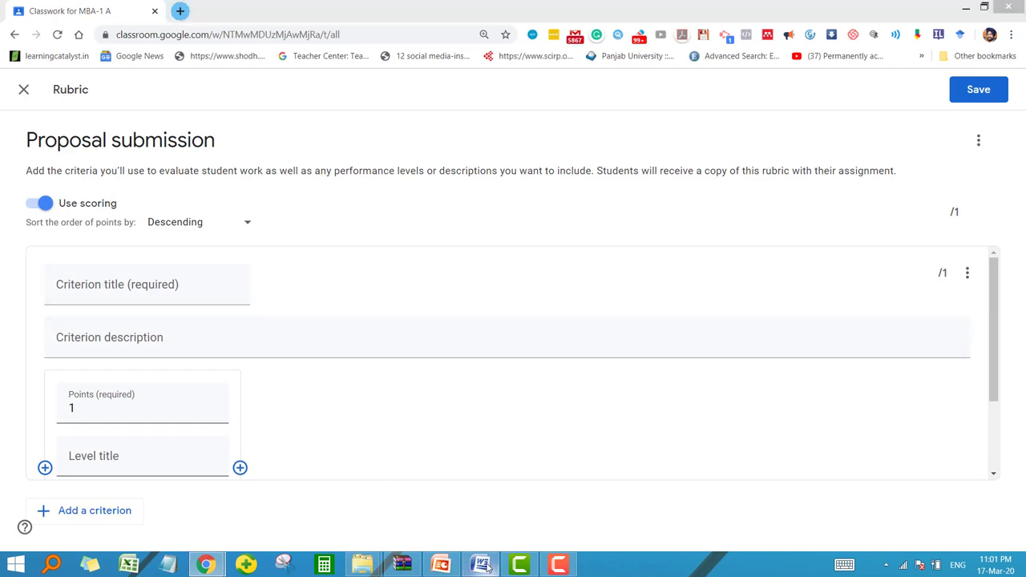
left_click(322, 218)
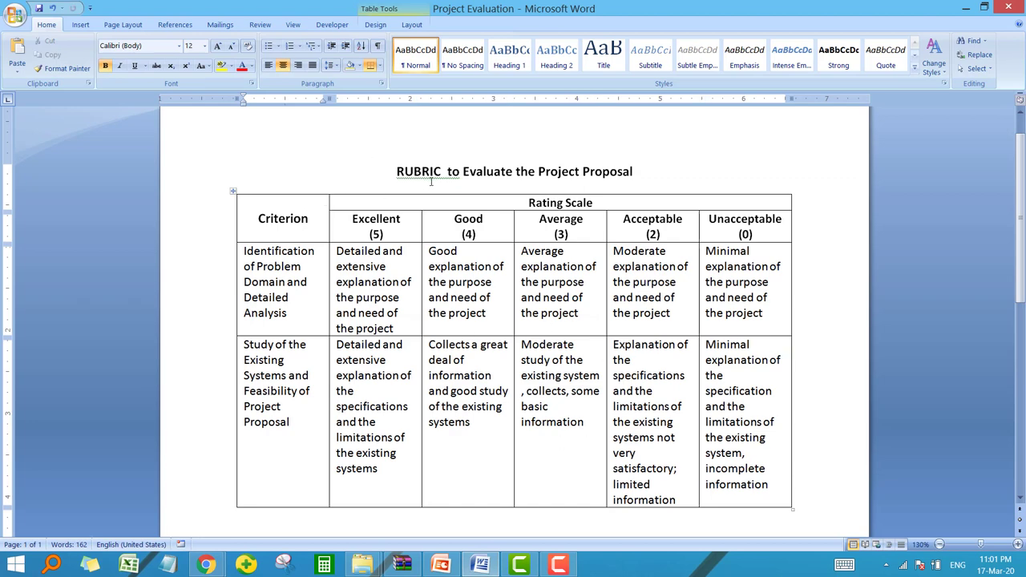
mouse_move(206, 565)
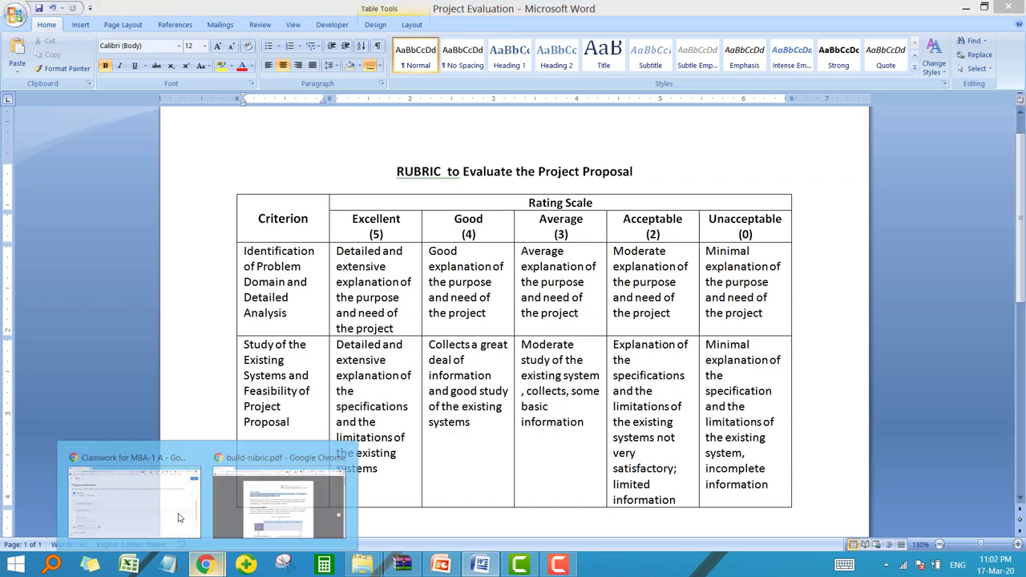
left_click(180, 517)
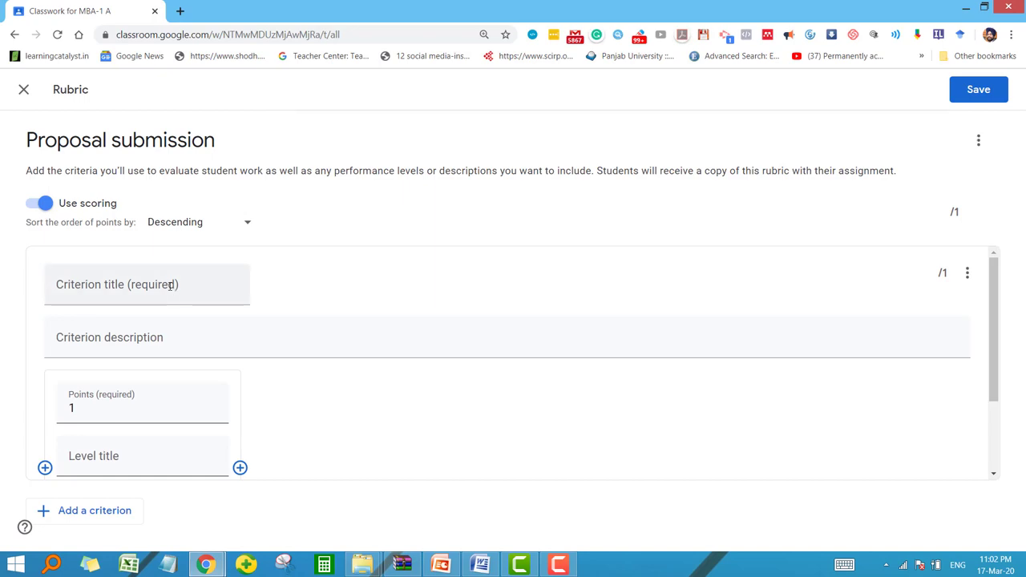
Step: Copy "Identification of Problem Domain and Detailed Analysis" from the Word table into the rubric's criterion title
key("alt+Tab")
left_click_drag(244, 250, 287, 315)
key("ctrl+c")
key("alt+Tab")
left_click(169, 284)
key("ctrl+v")
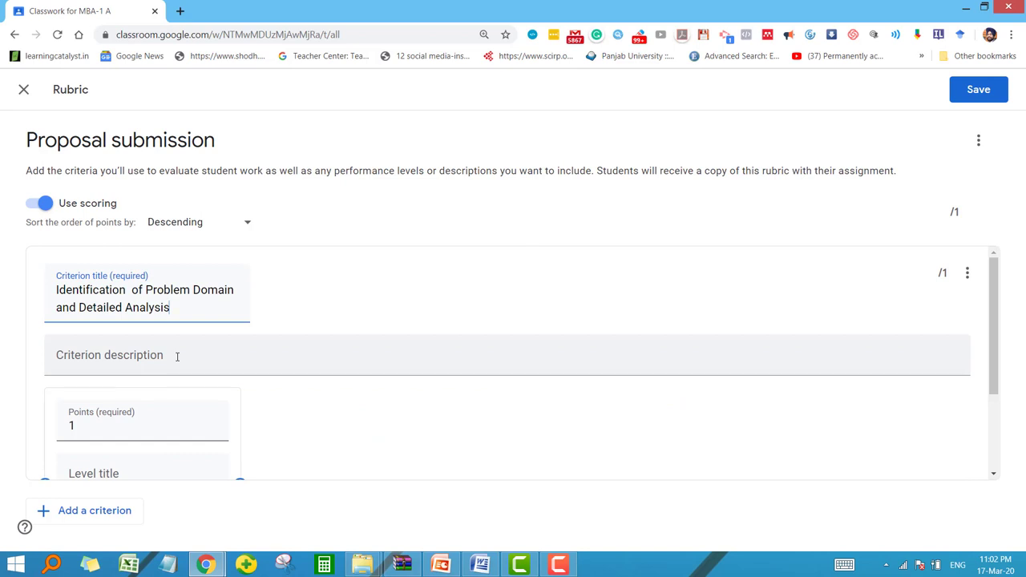
Step: Check the Excellent score in the Word table and set the first rubric level's points to 5
scroll(177, 356, "down", 3)
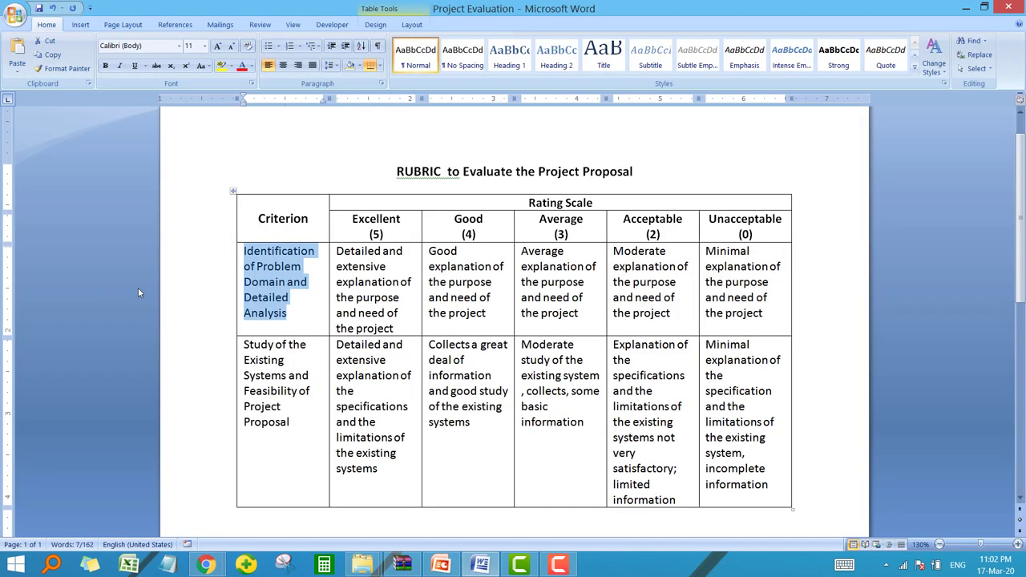
left_click(793, 345)
left_click(376, 234)
double_click(376, 234)
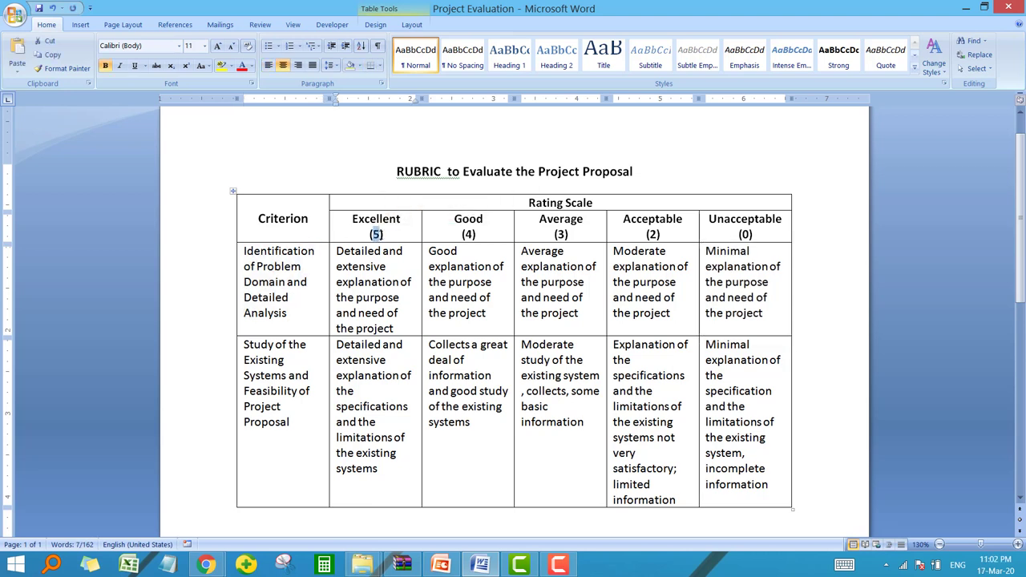
key("alt+Tab")
left_click_drag(75, 299, 54, 298)
type("5")
Step: Copy the heading "Excellent" from the Word table into the 5-point level's title
left_click(119, 348)
key("alt+Tab")
left_click_drag(352, 220, 400, 222)
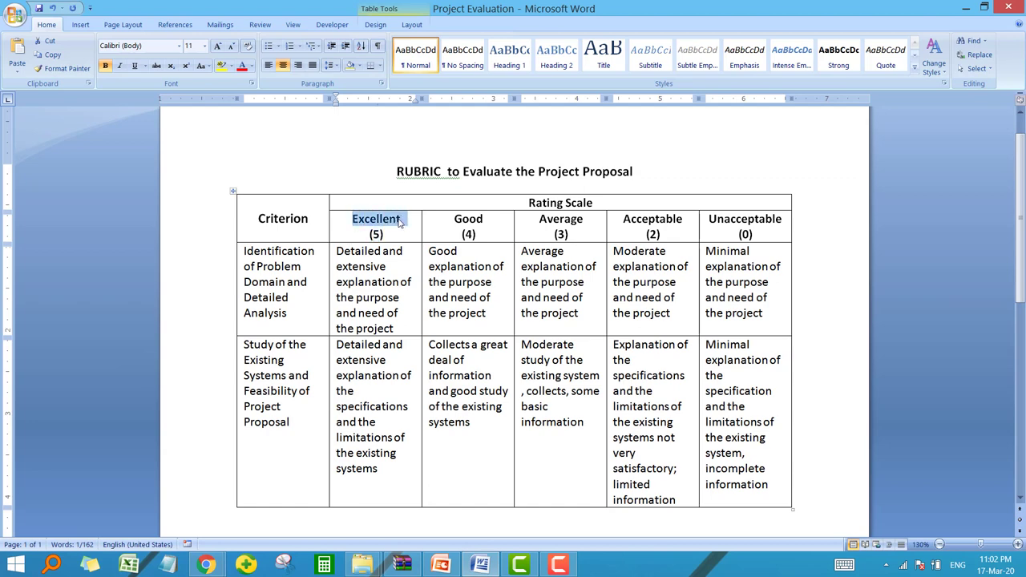
key("ctrl+c")
key("alt+Tab")
key("ctrl+v")
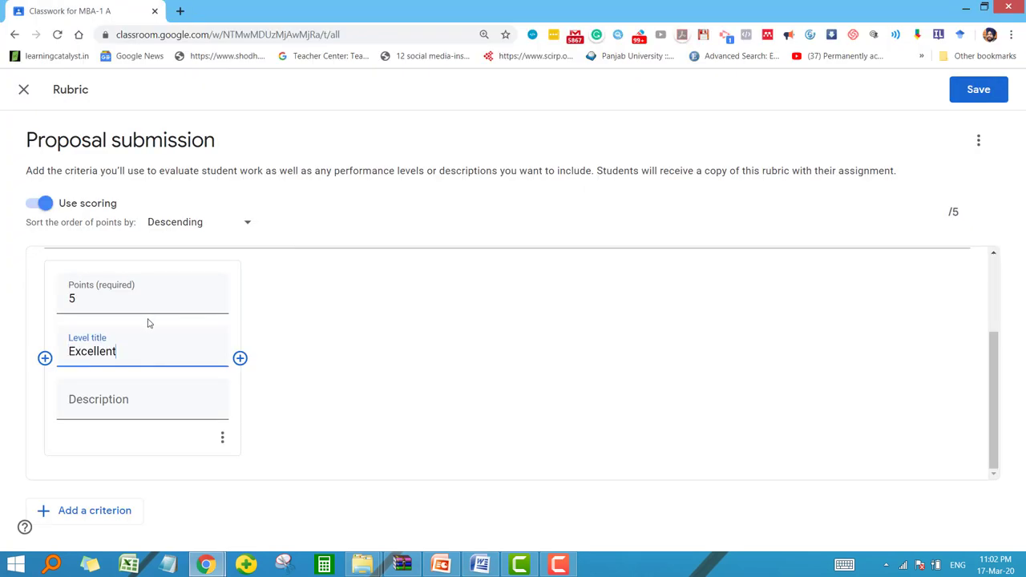
Step: Copy the first criterion's Excellent description from the Word table into the 5-point level's description
left_click(145, 402)
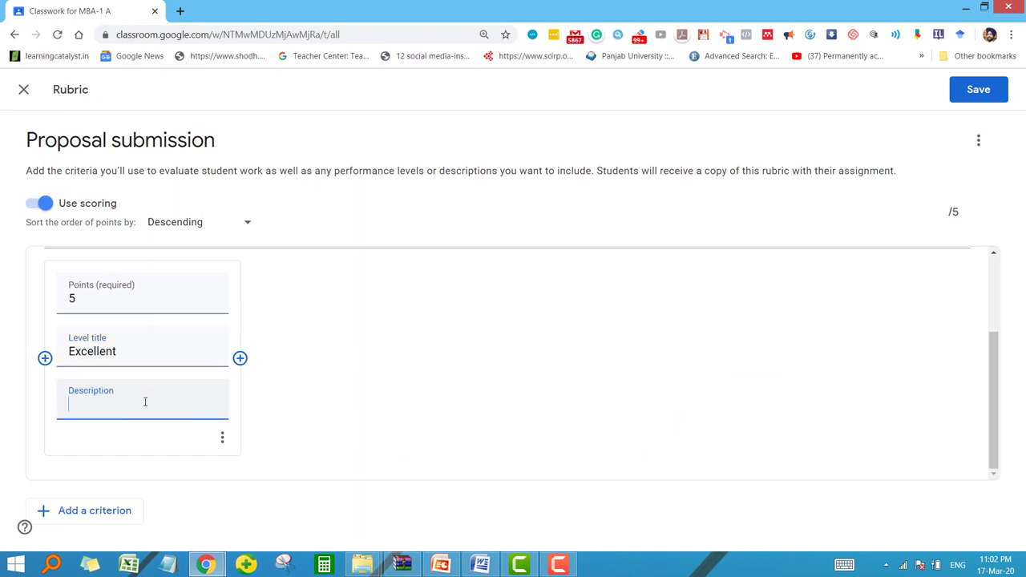
key("alt+Tab")
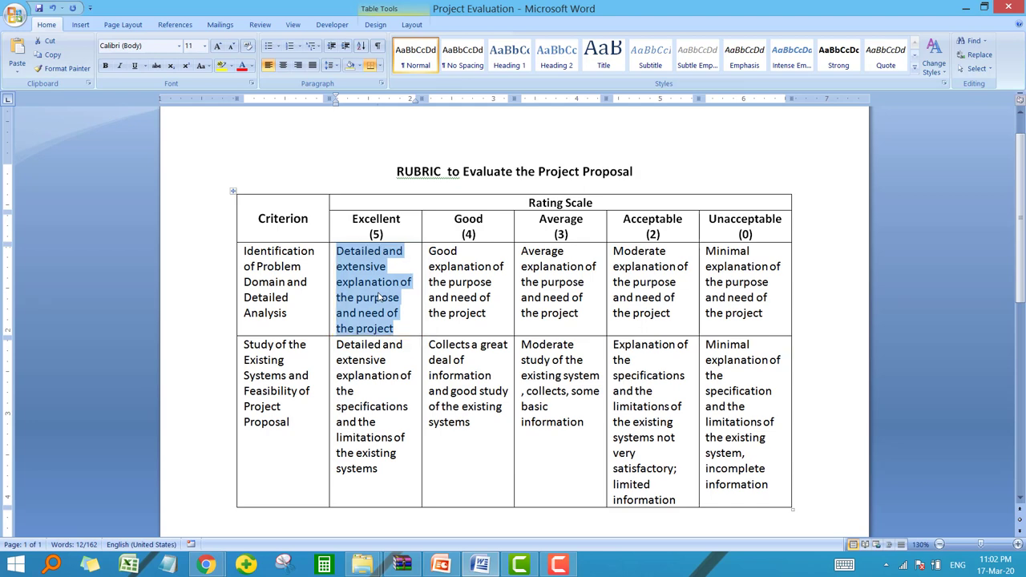
right_click(380, 297)
left_click(405, 316)
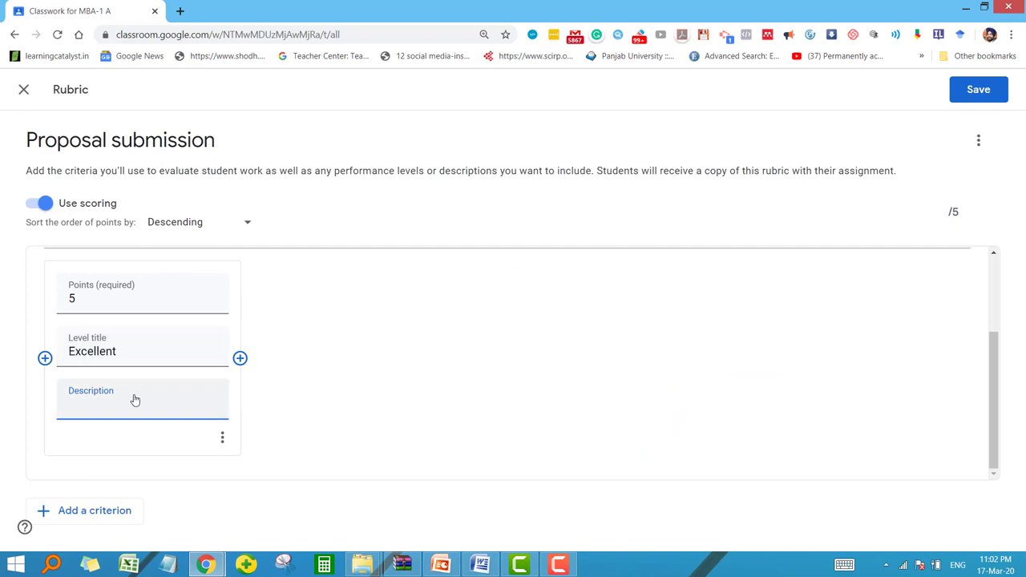
key("ctrl+v")
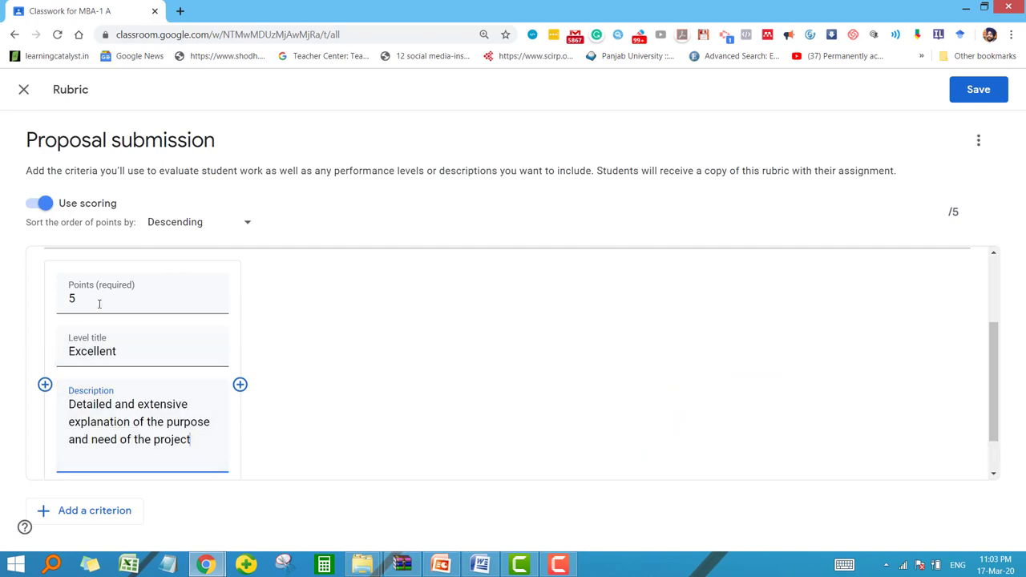
Step: Add a second rubric level worth 4 points and title it "Good", copying the heading from the Word table
key("alt+Tab")
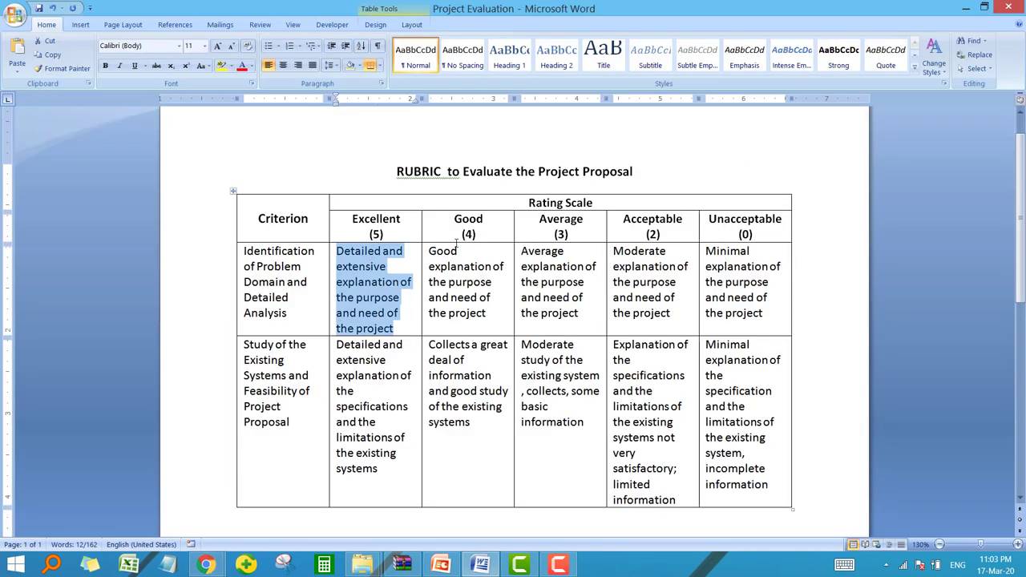
key("alt+Tab")
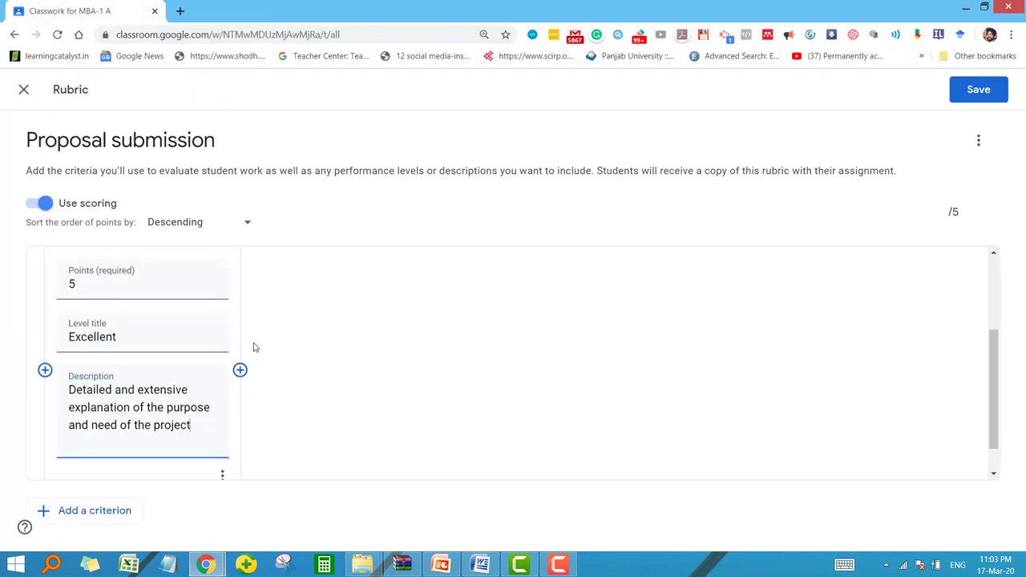
left_click(241, 371)
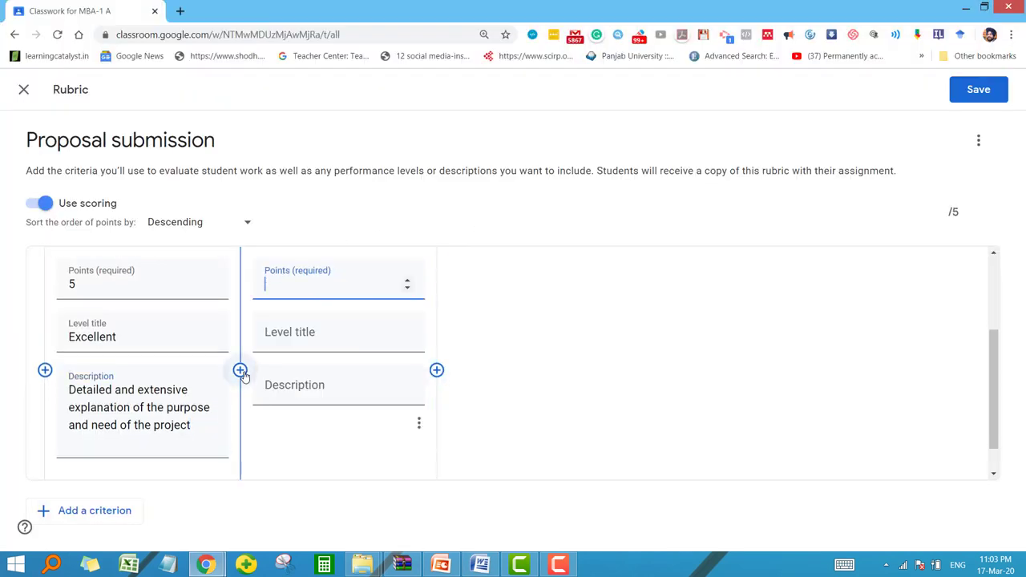
type("4")
left_click(279, 331)
key("alt+Tab")
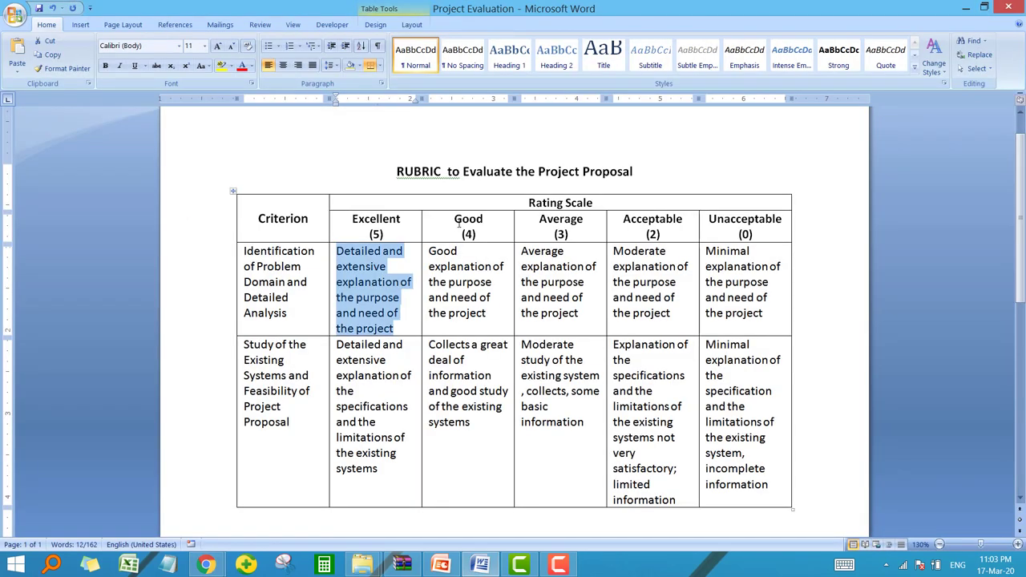
double_click(459, 221)
key("ctrl+c")
key("alt+Tab")
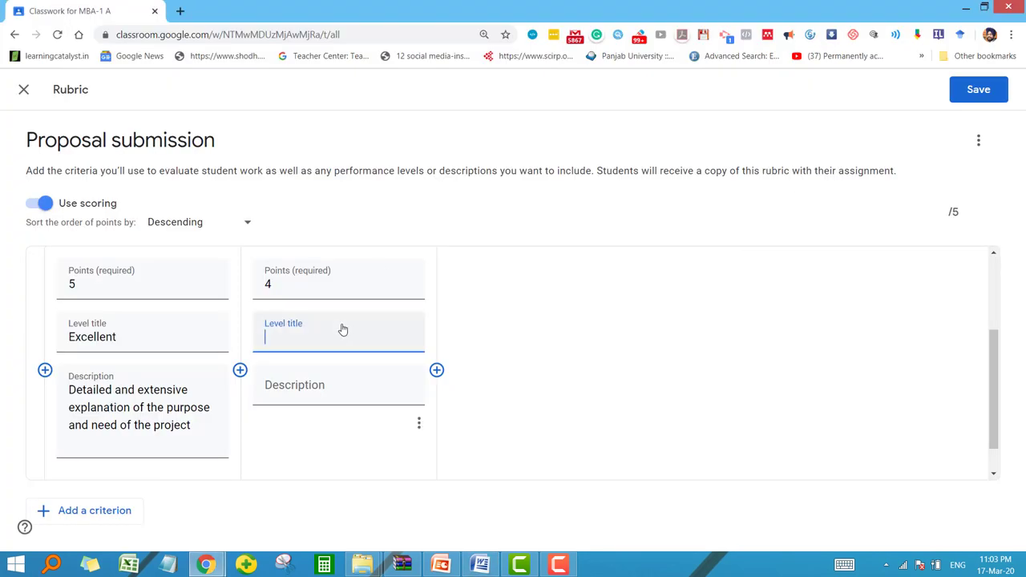
key("ctrl+v")
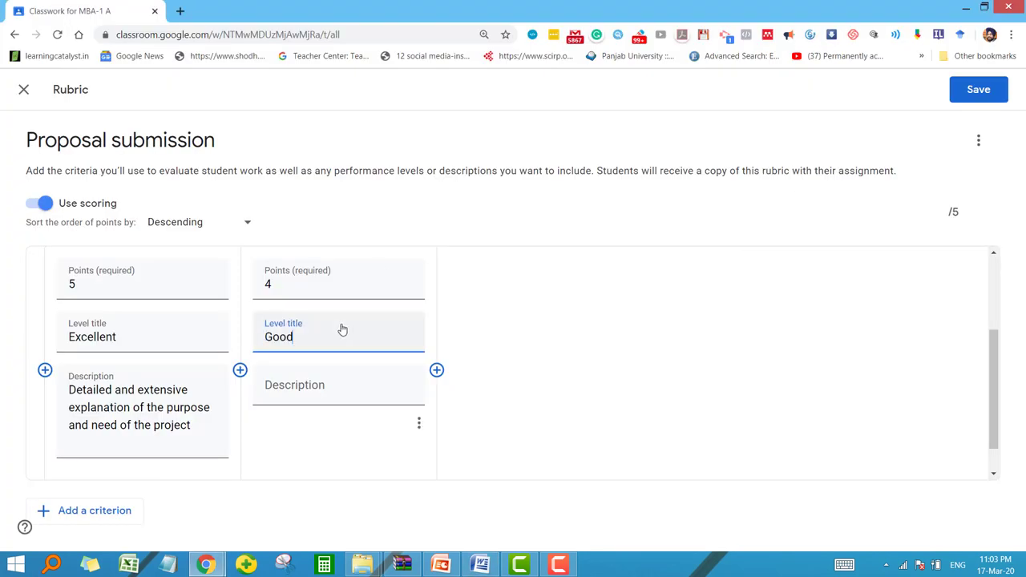
Step: Add a third rubric level worth 3 points and title it "Average", copying the heading from the Word table
left_click(435, 371)
key("alt+Tab")
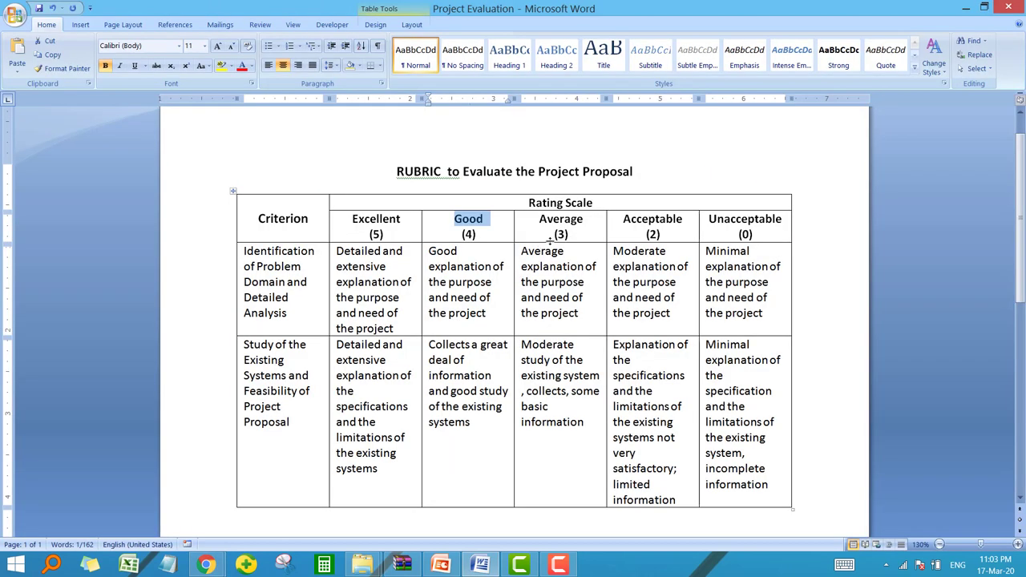
left_click_drag(536, 223, 589, 220)
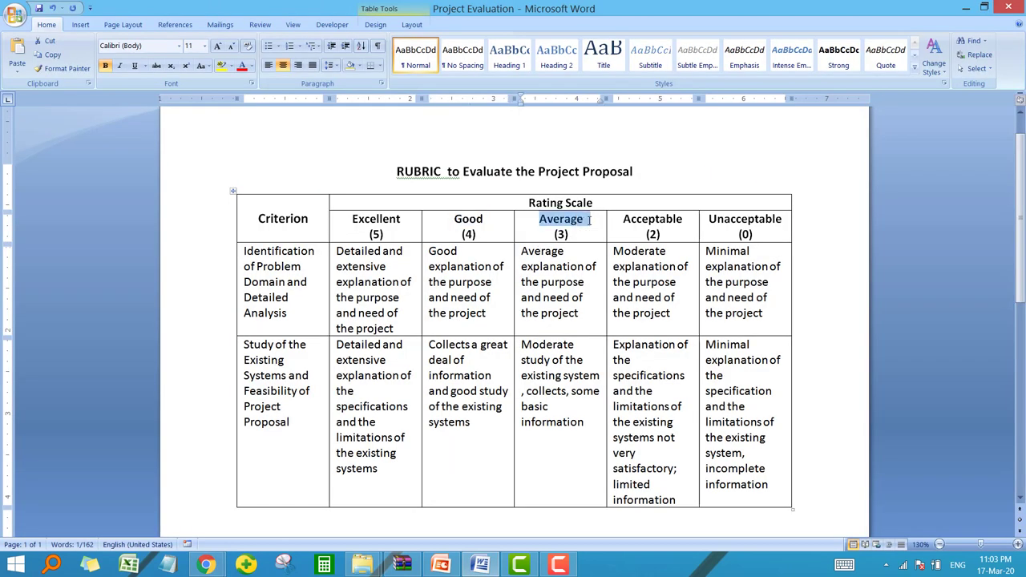
key("alt+Tab")
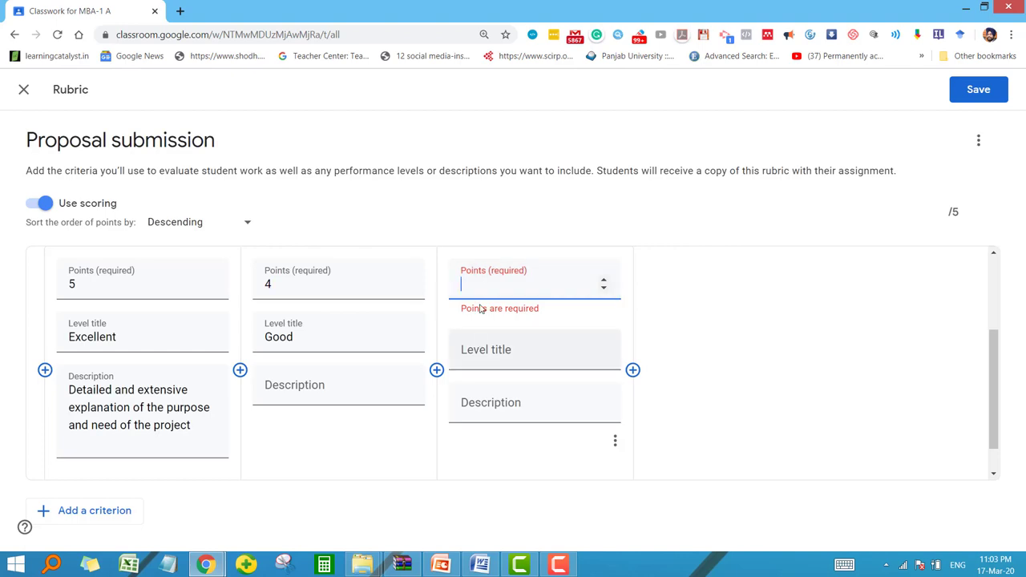
type("3")
left_click(476, 343)
key("ctrl+v")
Step: Add a fourth level worth 2 points to the first criterion and title it "Acceptable", as headed in the Word table
key("alt+Tab")
left_click_drag(622, 218, 685, 218)
key("alt+Tab")
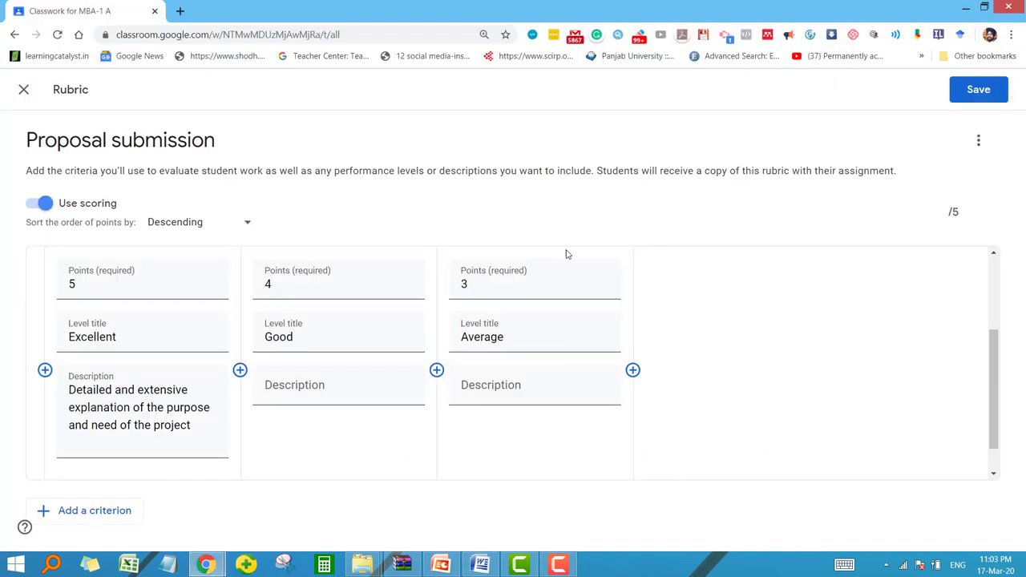
left_click(633, 370)
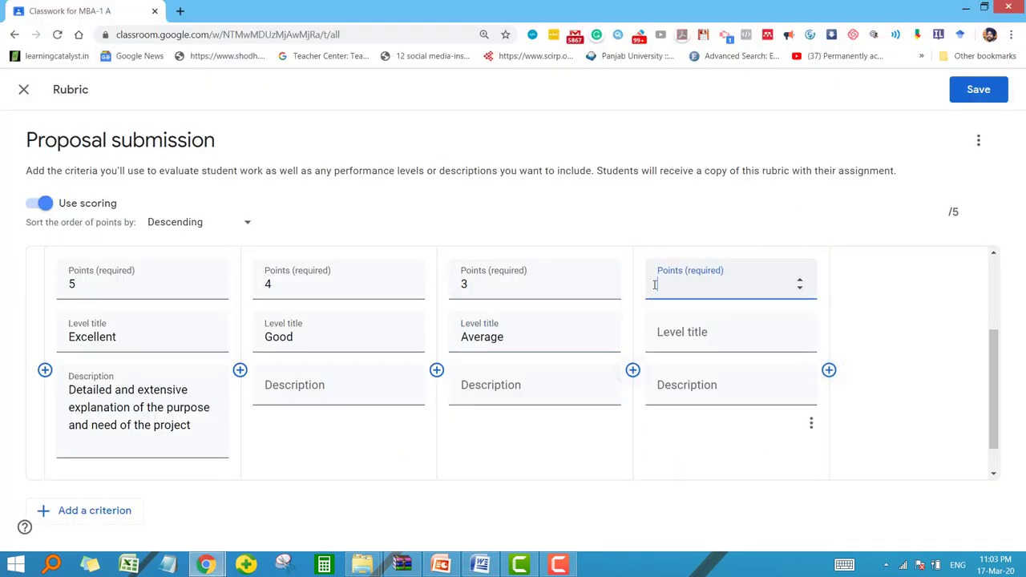
type("ee")
left_click_drag(682, 286, 633, 291)
key("BackSpace")
type("2")
left_click(664, 331)
type("Acceptable")
Step: Add a fifth level worth 0 points and title it "Unacceptable", copying the heading from the Word table without its "(0)"
key("alt+Tab")
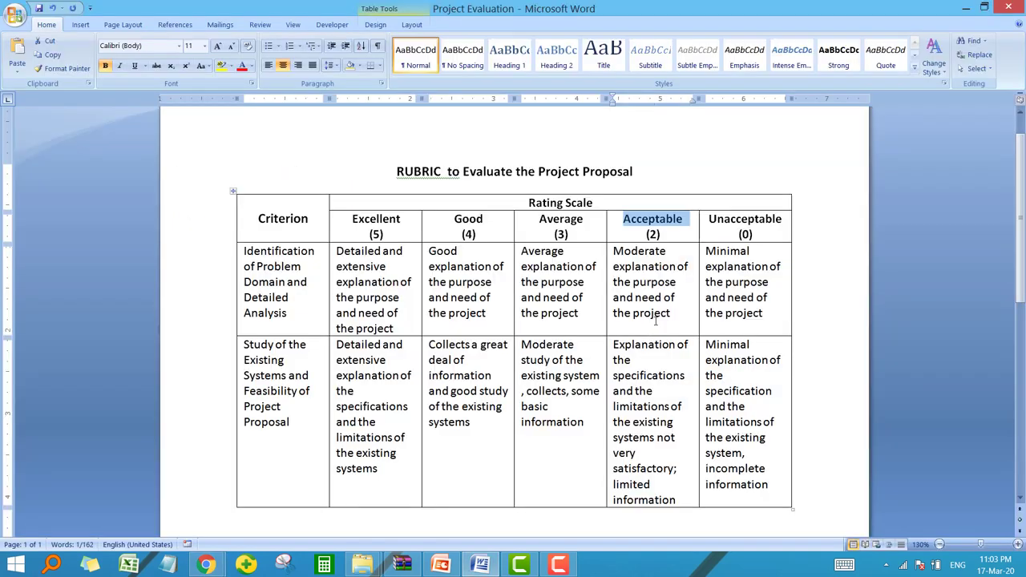
left_click_drag(710, 218, 779, 231)
key("alt+Tab")
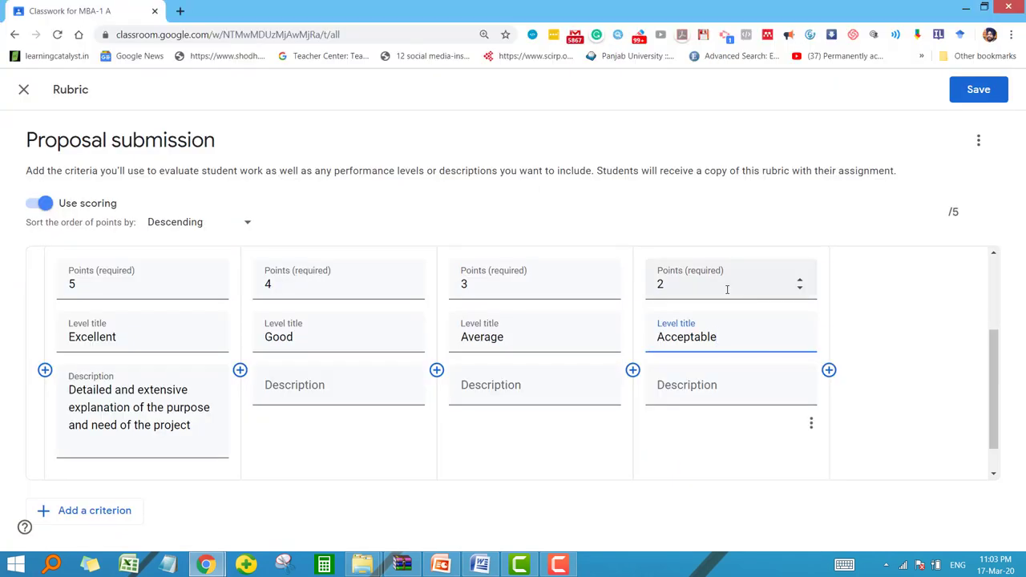
left_click(828, 370)
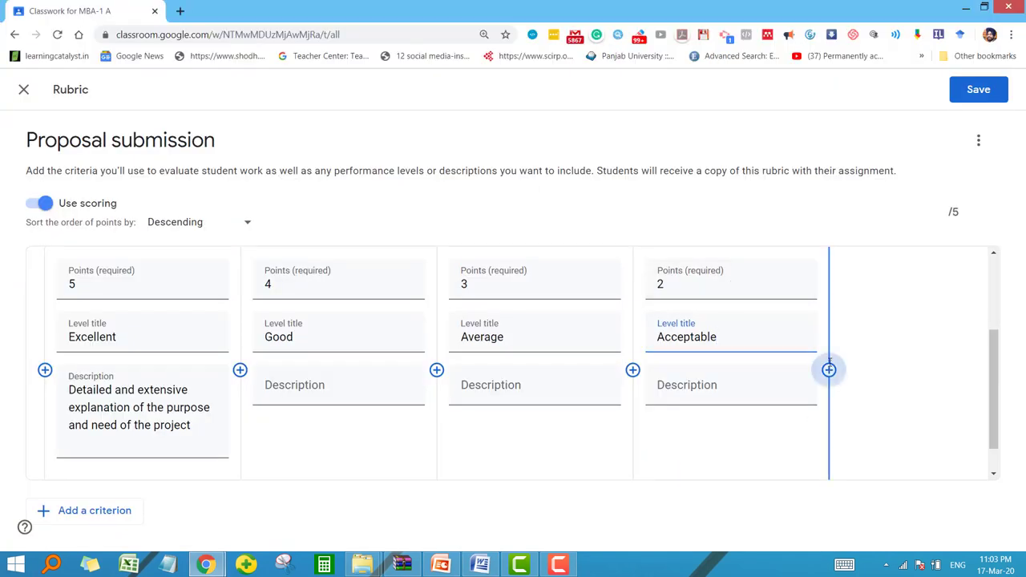
type("0")
left_click(829, 330)
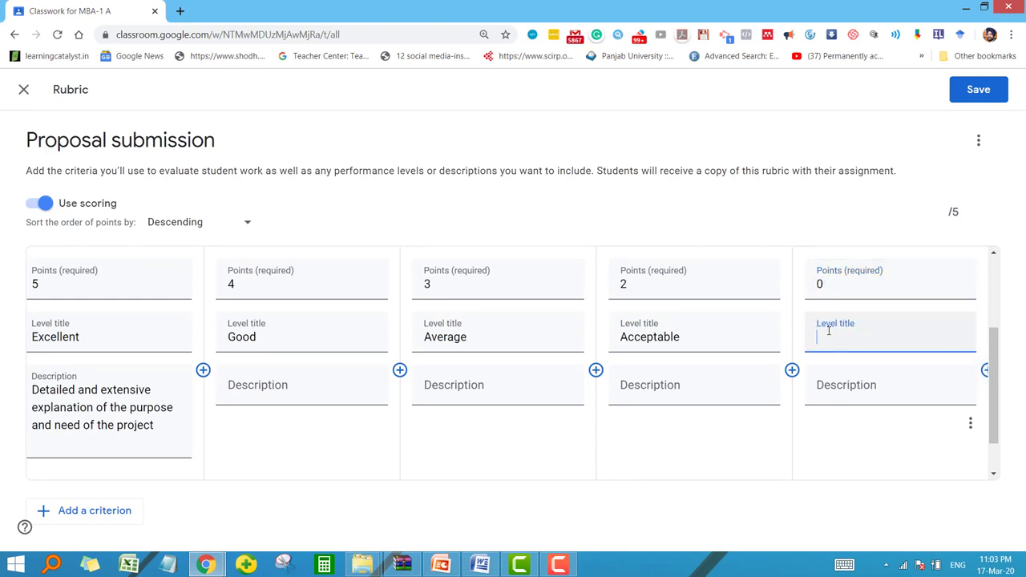
key("ctrl+v")
left_click_drag(839, 347, 815, 344)
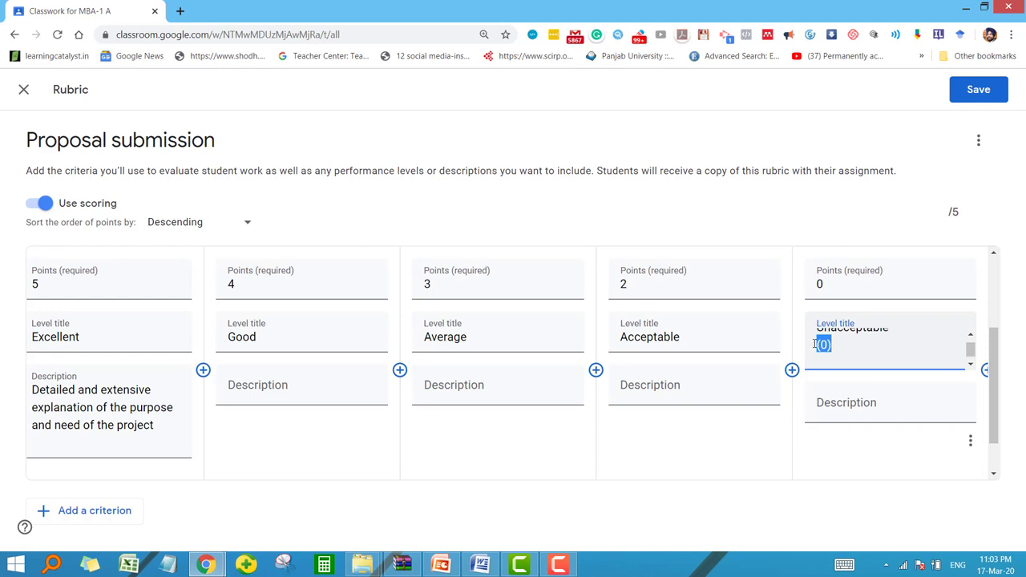
key("BackSpace")
key("BackSpace")
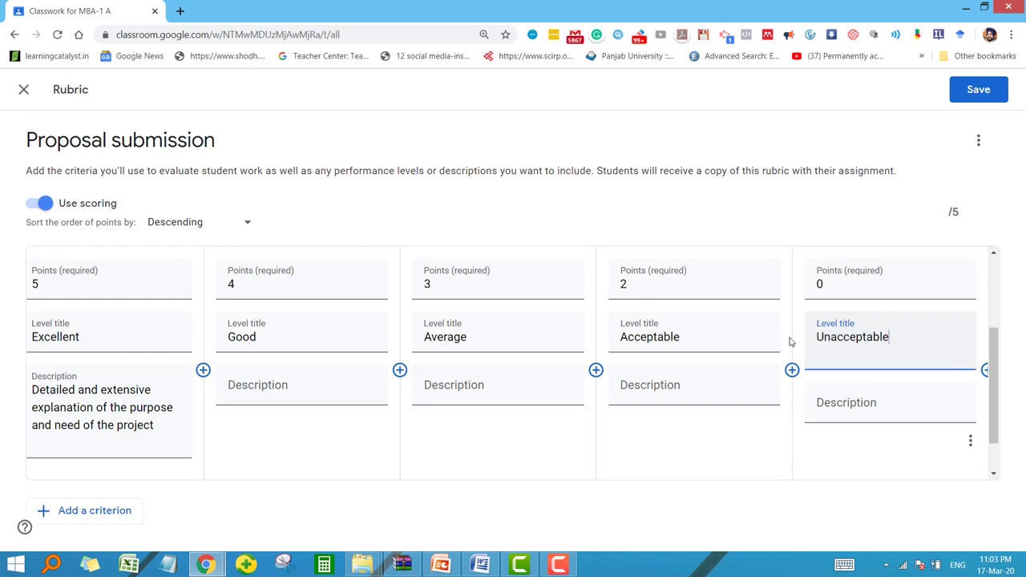
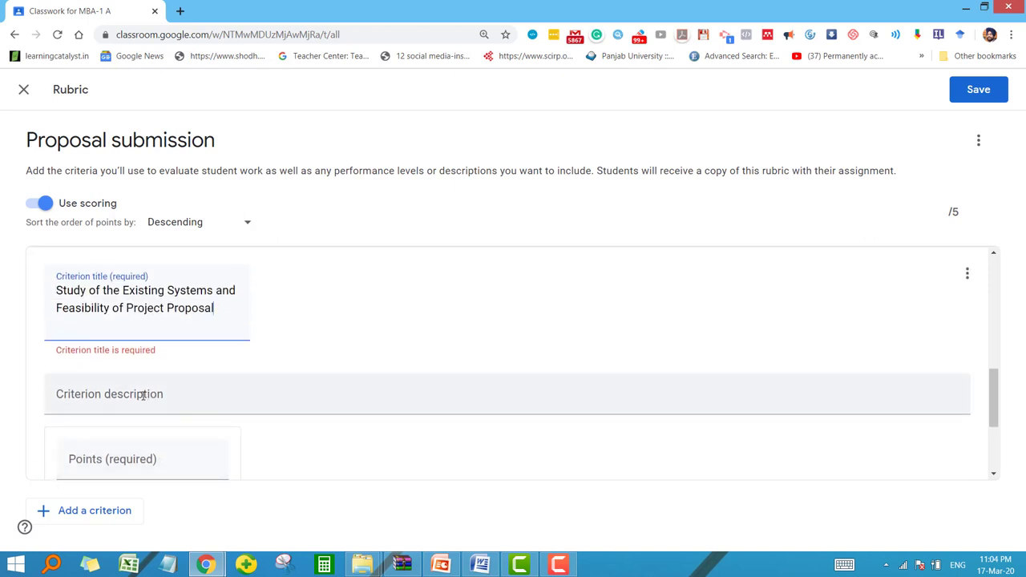
Step: Give the second criterion's first level 5 points and the title "Excellent", copying the heading from the Word table
left_click(142, 394)
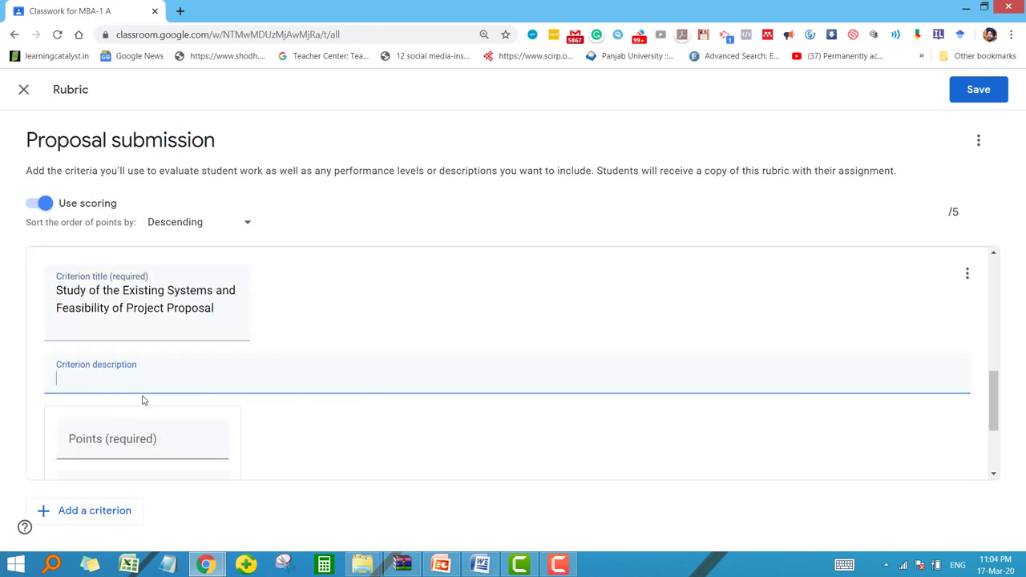
left_click(144, 438)
type("5")
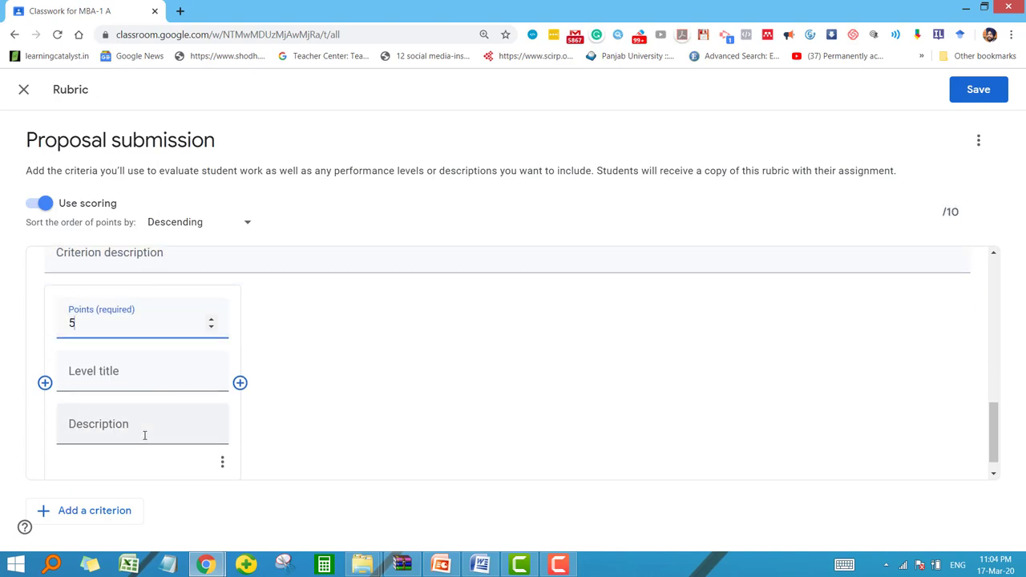
key("alt+Tab")
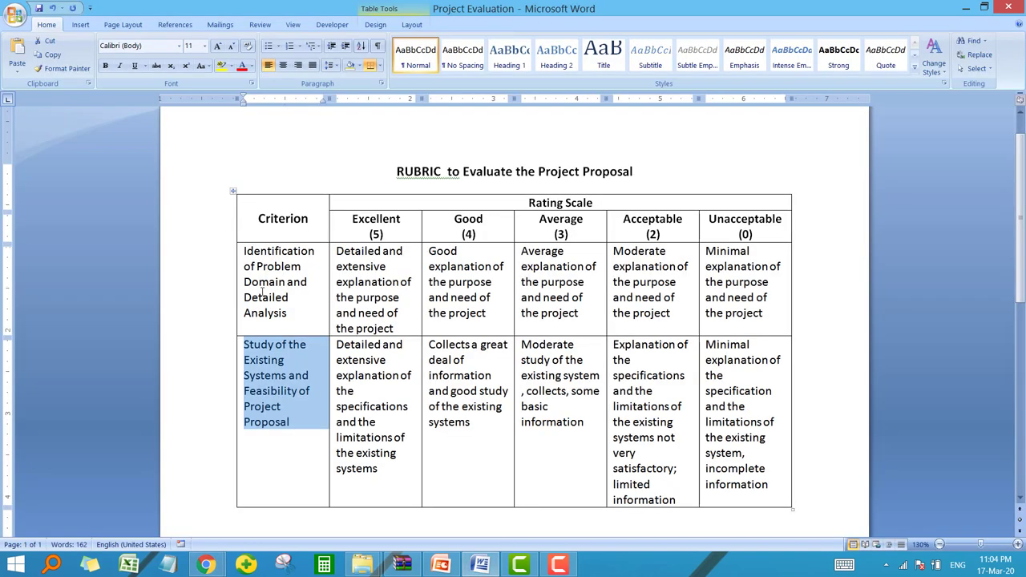
double_click(357, 220)
key("ctrl+c")
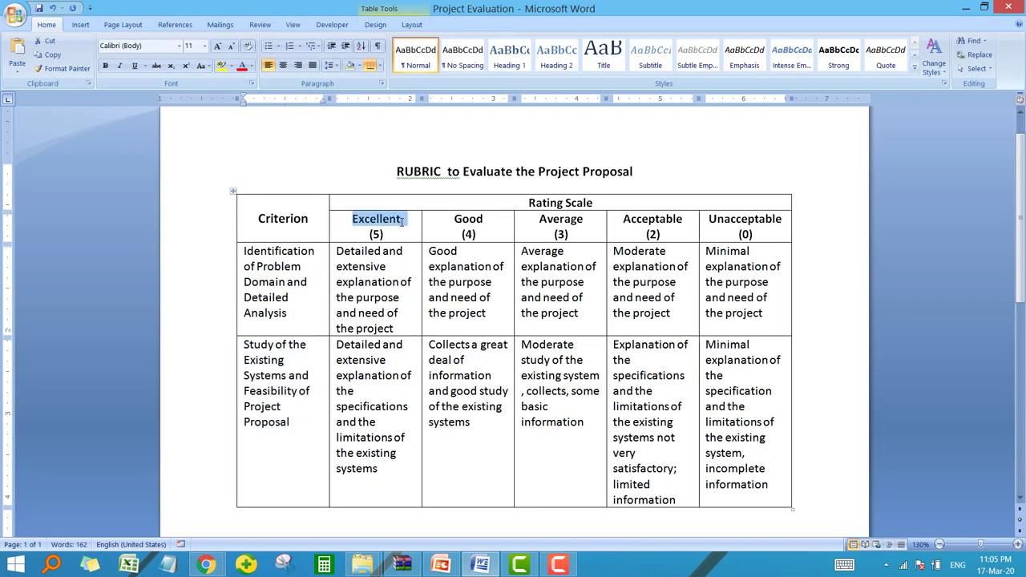
key("alt+Tab")
left_click(153, 382)
key("ctrl+v")
Step: Copy the second criterion's Excellent description from the Word table into its 5-point level's description
key("alt+Tab")
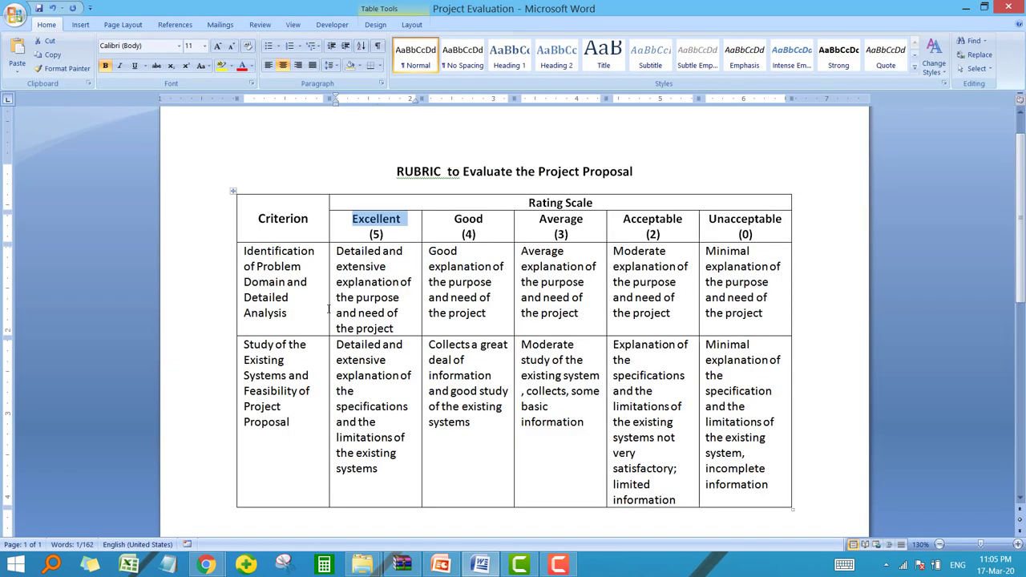
left_click_drag(338, 344, 375, 463)
key("ctrl+c")
key("alt+Tab")
left_click(158, 422)
key("ctrl+v")
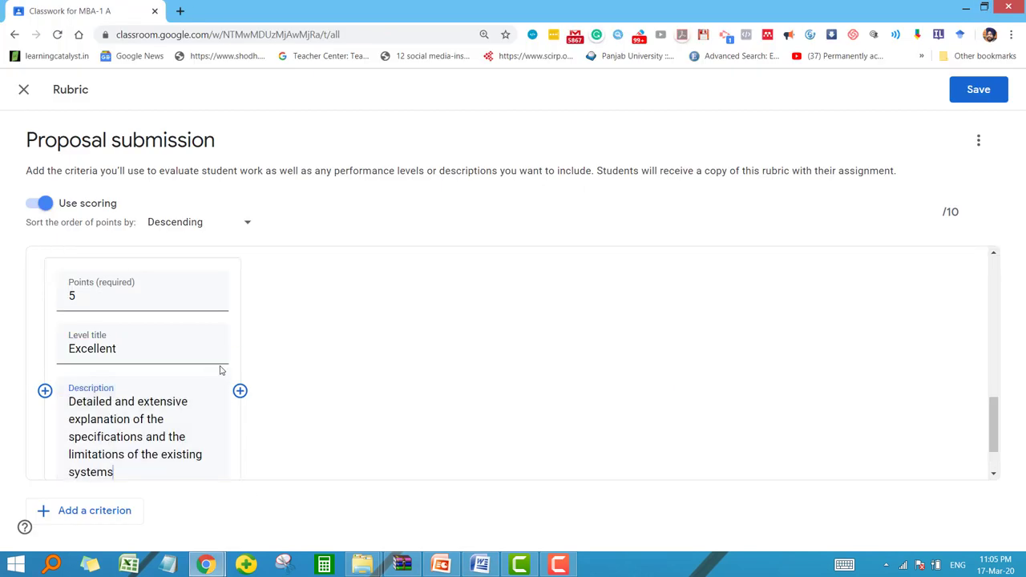
Step: Add a second level worth 4 points to the second criterion and title it "Good", copying the heading from the Word table
scroll(221, 369, "up", 1)
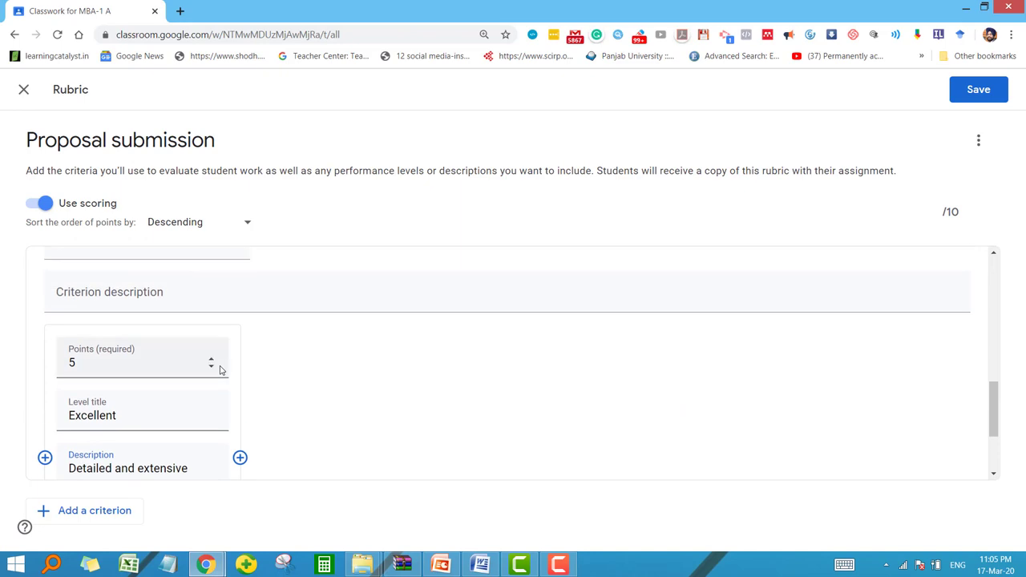
scroll(222, 370, "down", 1)
left_click(239, 390)
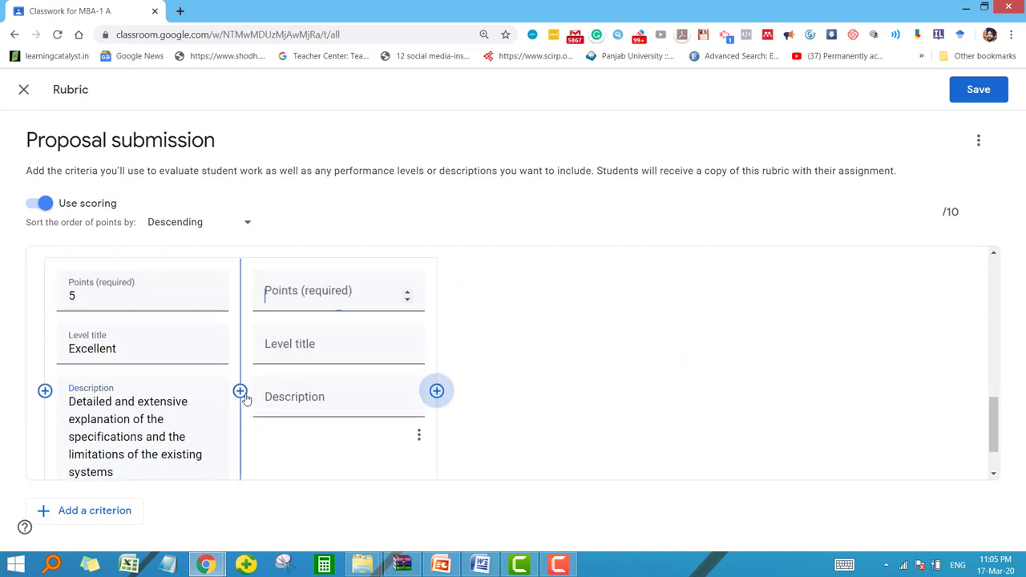
key("alt+Tab")
key("alt+Tab")
type("4")
key("alt+Tab")
double_click(465, 328)
key("ctrl+c")
key("alt+Tab")
key("ctrl+v")
Step: Copy the second criterion's Good description from the Word table into its 4-point level's description
left_click(338, 373)
key("alt+Tab")
left_click_drag(429, 345, 471, 422)
key("alt+Tab")
key("ctrl+v")
Step: Add a third level worth 3 points to the second criterion
left_click(436, 377)
key("alt+Tab")
left_click_drag(538, 218, 590, 219)
key("ctrl+c")
key("alt+Tab")
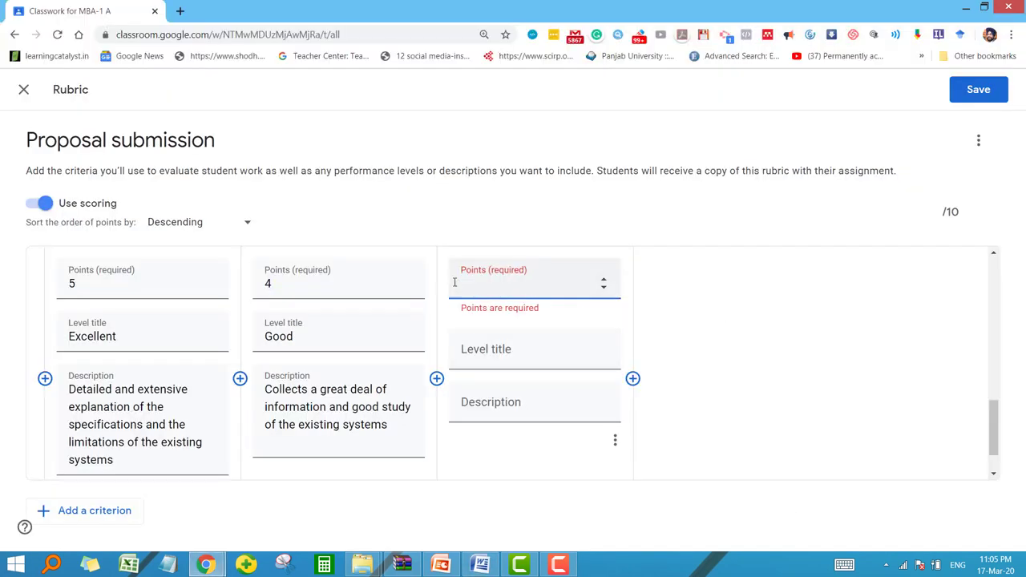
type("3")
Step: Copy the second criterion's Average description from the Word table into its 3-point level's description
key("alt+Tab")
left_click_drag(522, 339, 616, 422)
key("ctrl+c")
key("alt+Tab")
left_click(508, 385)
key("ctrl+v")
Step: Add a fourth level worth 2 points to the second criterion and title it "Acceptable", copying the heading from the Word table
left_click(632, 377)
type("2")
key("alt+Tab")
left_click_drag(622, 219, 691, 220)
key("ctrl+c")
key("alt+Tab")
left_click(670, 337)
key("ctrl+v")
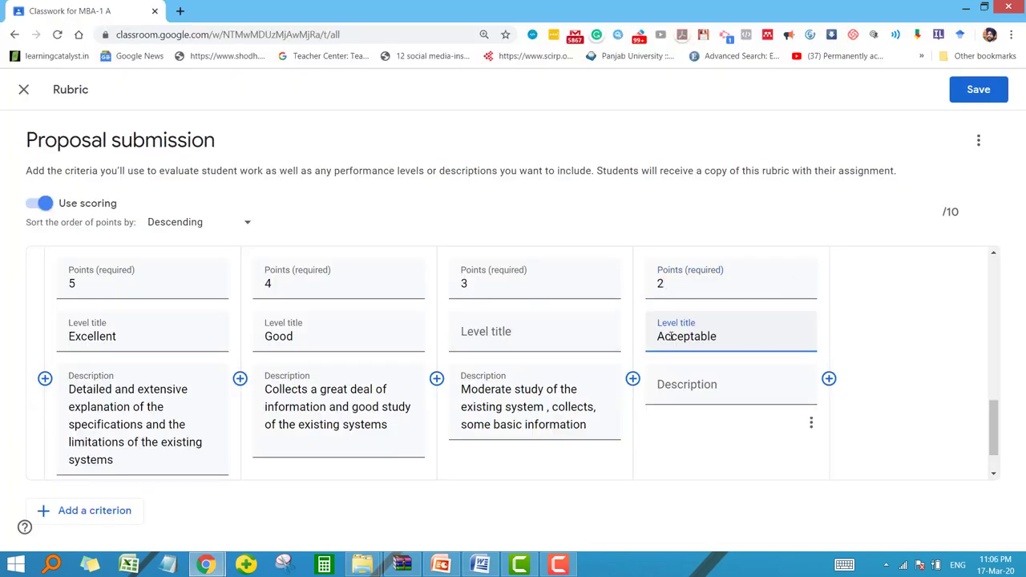
Step: Copy the second criterion's Acceptable description from the Word table into the 2-point level, and title the 3-point level "Average"
key("alt+Tab")
left_click_drag(615, 340, 678, 490)
key("ctrl+c")
key("alt+Tab")
left_click(687, 385)
key("ctrl+v")
left_click(534, 328)
type("Average")
Step: Add a fifth level worth 0 points to the second criterion and title it "Unacceptable", copying the heading from the Word table
key("alt+Tab")
double_click(938, 199)
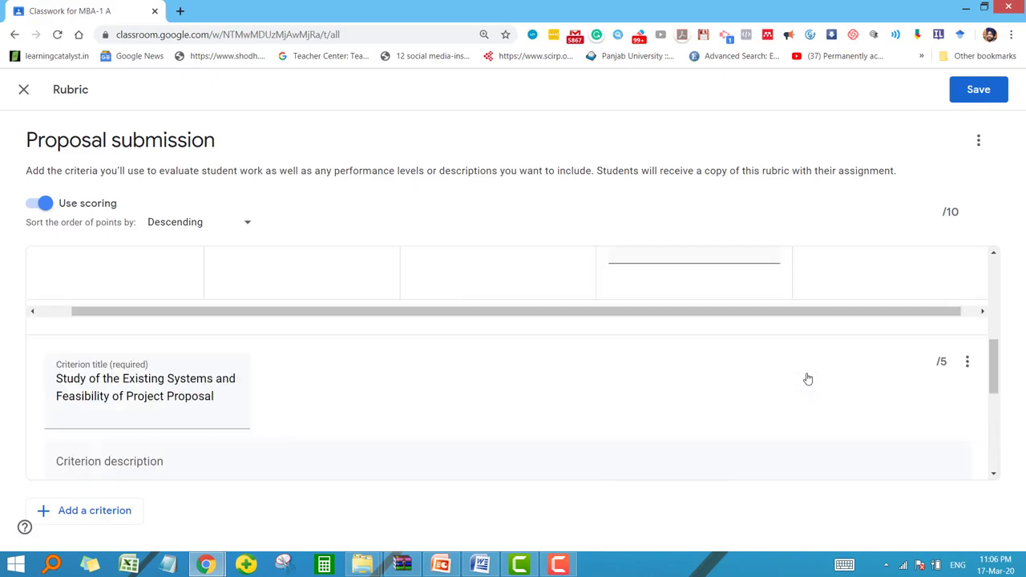
scroll(808, 379, "up", 4)
scroll(806, 377, "down", 1)
left_click(828, 381)
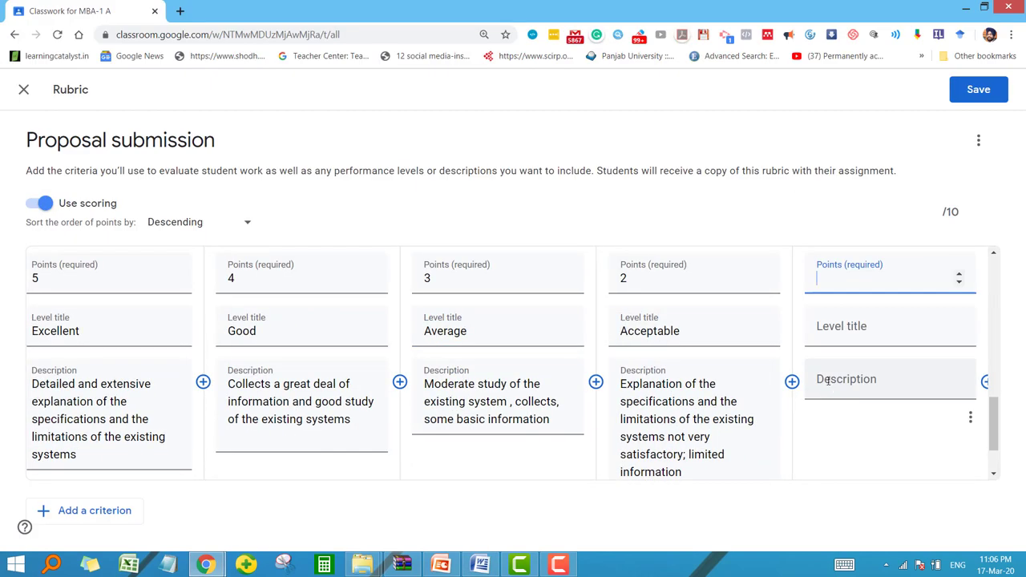
scroll(828, 382, "up", 3)
scroll(822, 384, "down", 3)
type("0")
key("alt+Tab")
right_click(825, 217)
key("alt+Tab")
left_click(830, 339)
Step: Copy the second criterion's Unacceptable description from the Word table into its 0-point level's description
key("alt+Tab")
key("alt+Tab")
key("Tab")
key("ctrl+v")
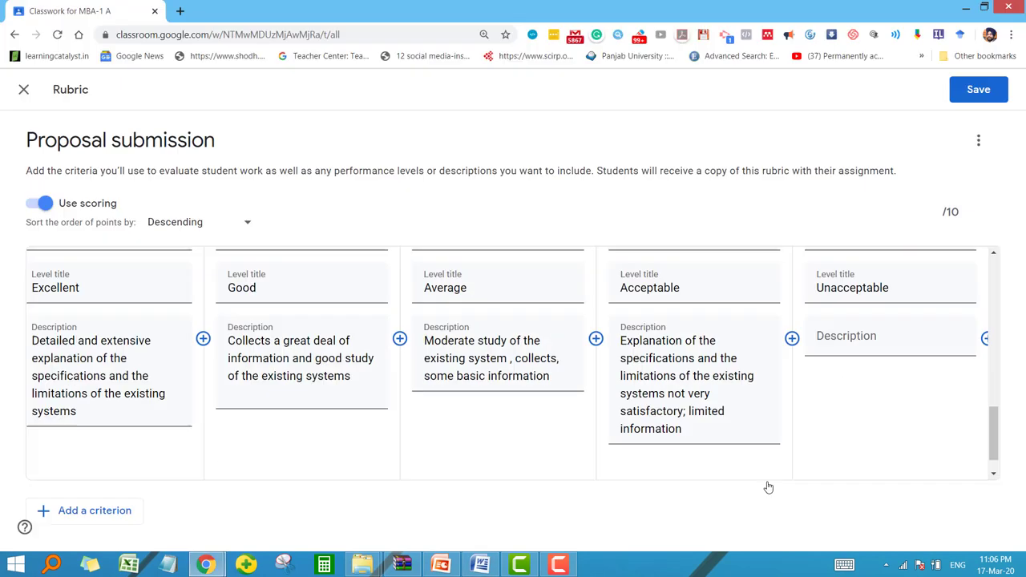
scroll(586, 380, "up", 3)
scroll(481, 360, "down", 5)
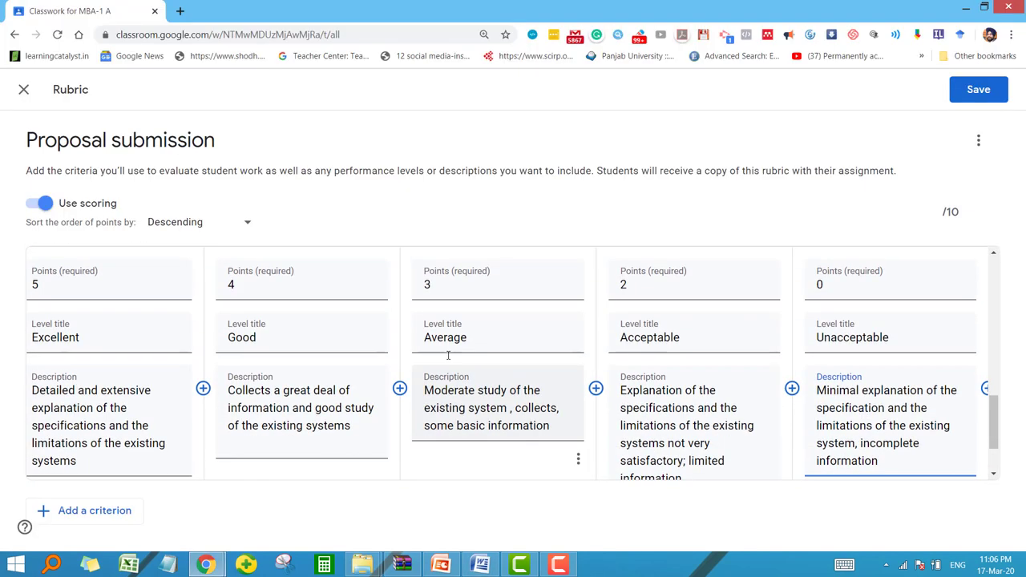
Step: Save the finished rubric and assign the Proposal submission assignment to the class
scroll(448, 355, "down", 2)
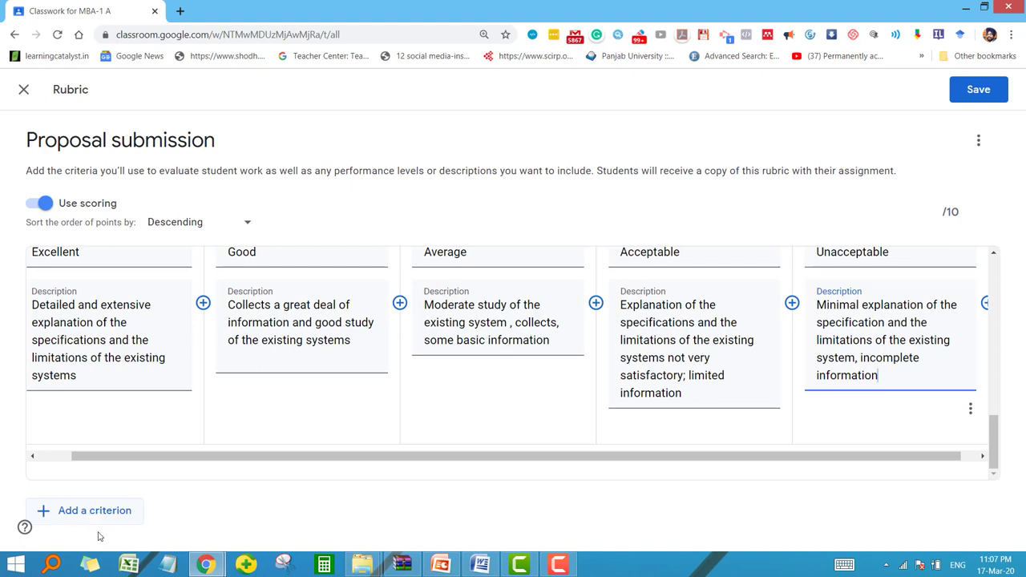
scroll(315, 447, "up", 5)
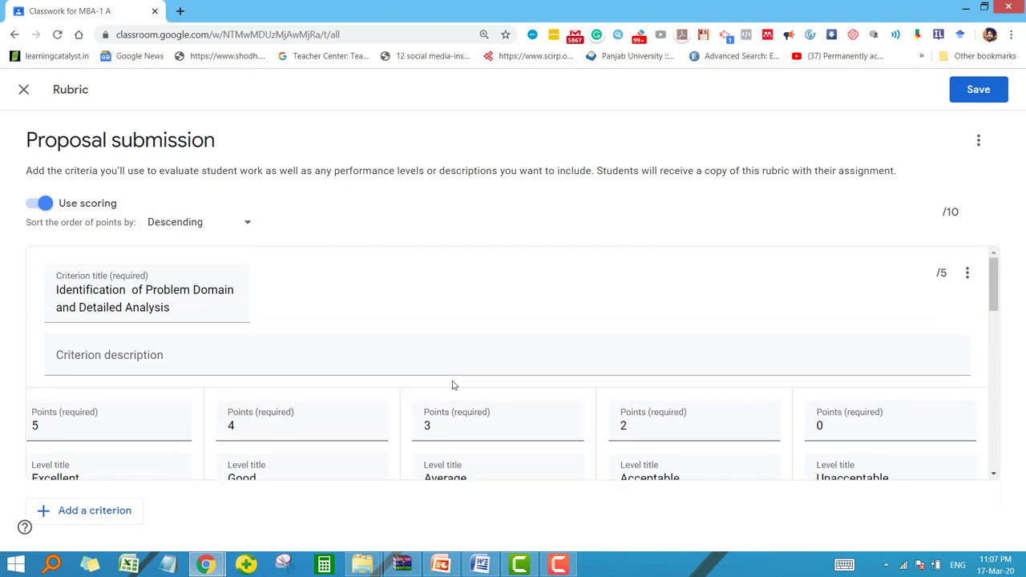
scroll(454, 382, "down", 3)
scroll(479, 396, "up", 5)
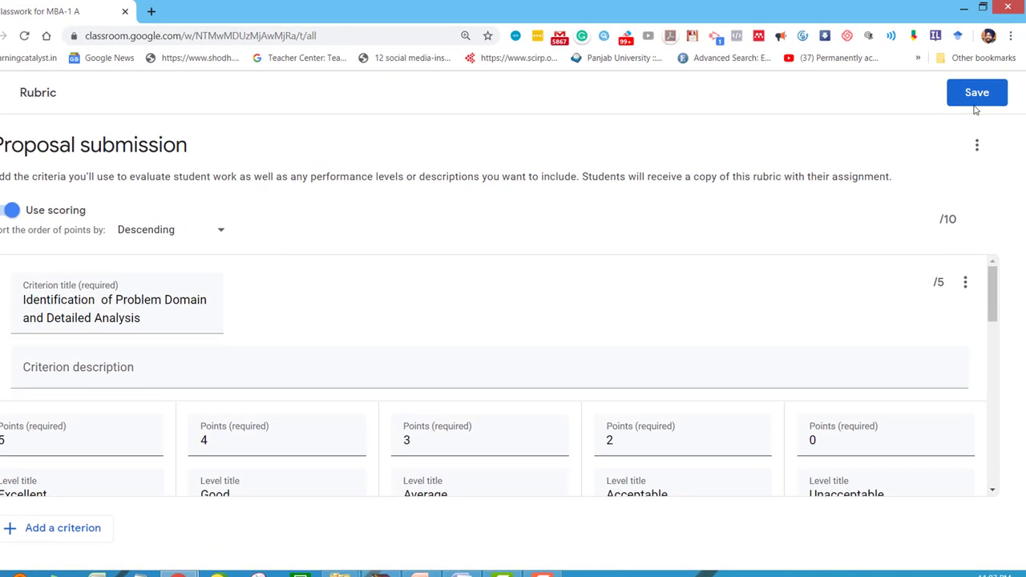
left_click(977, 95)
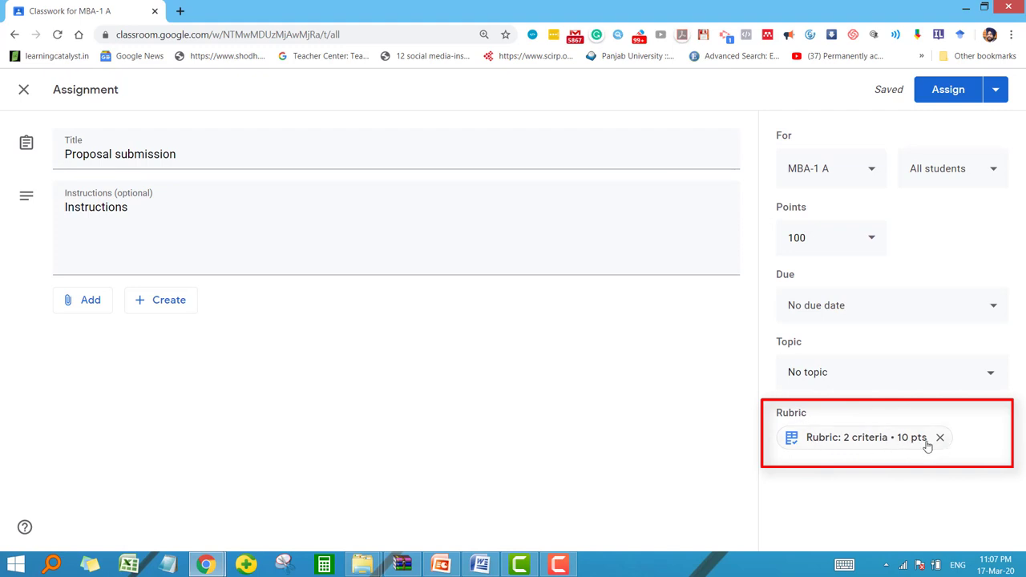
left_click(947, 90)
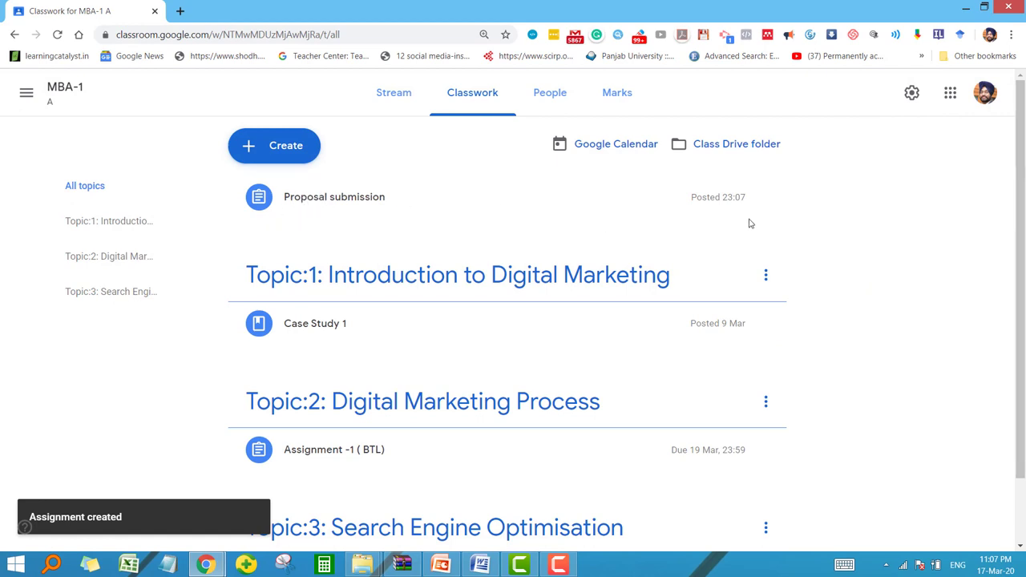
Step: Open the Proposal submission assignment for editing and set its due date to 21 Mar 2020
left_click(766, 199)
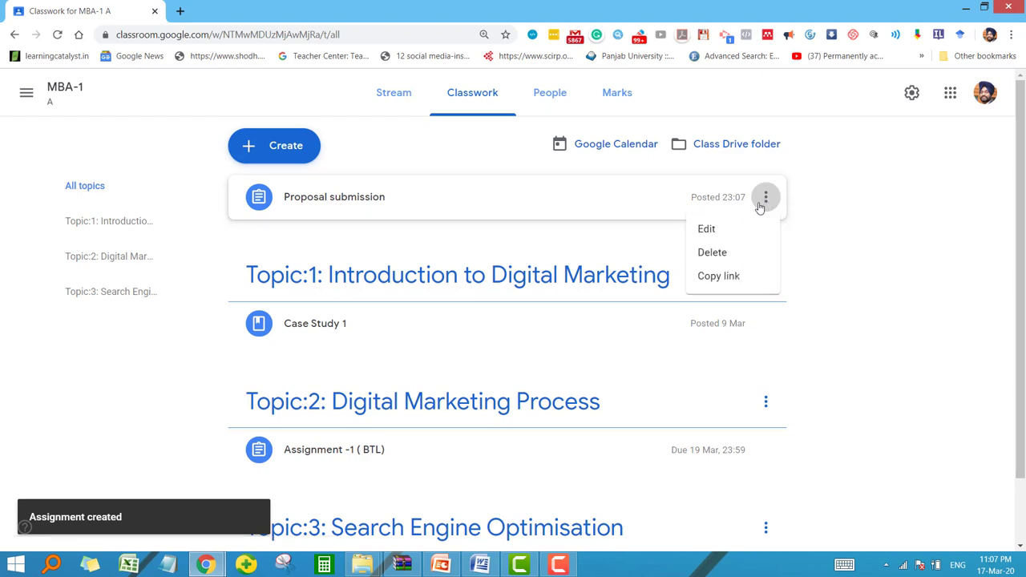
left_click(707, 230)
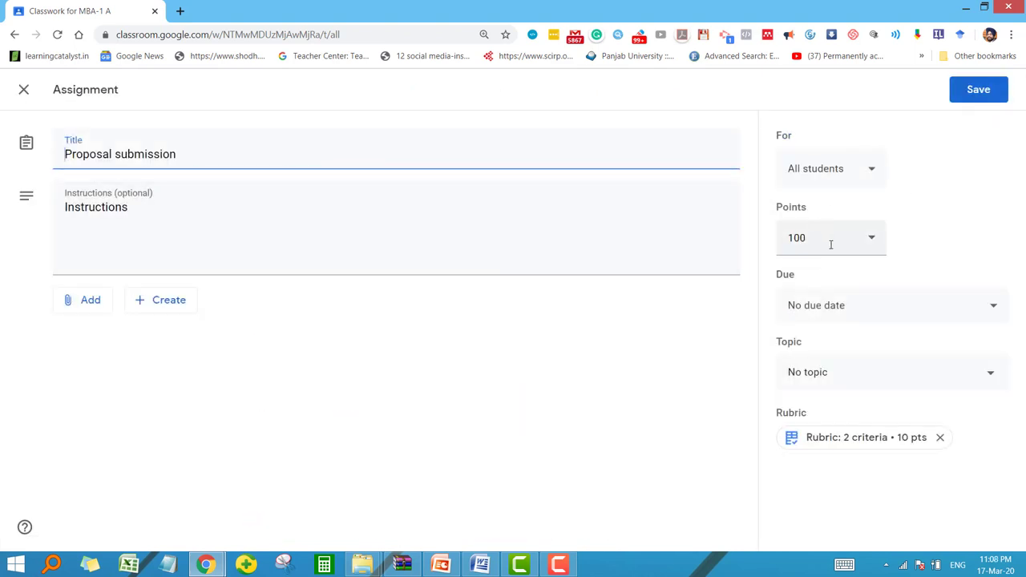
left_click(833, 306)
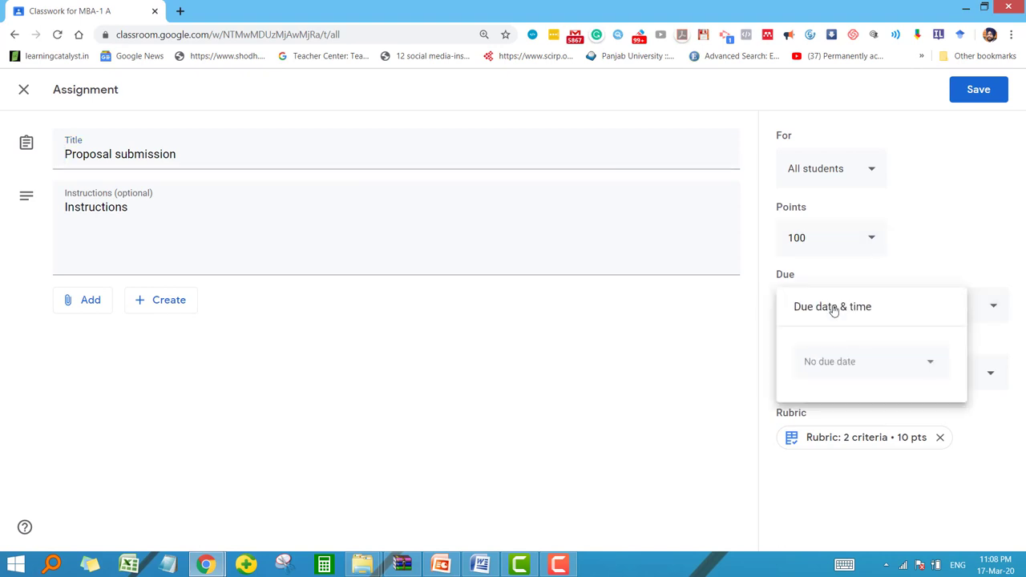
left_click(848, 361)
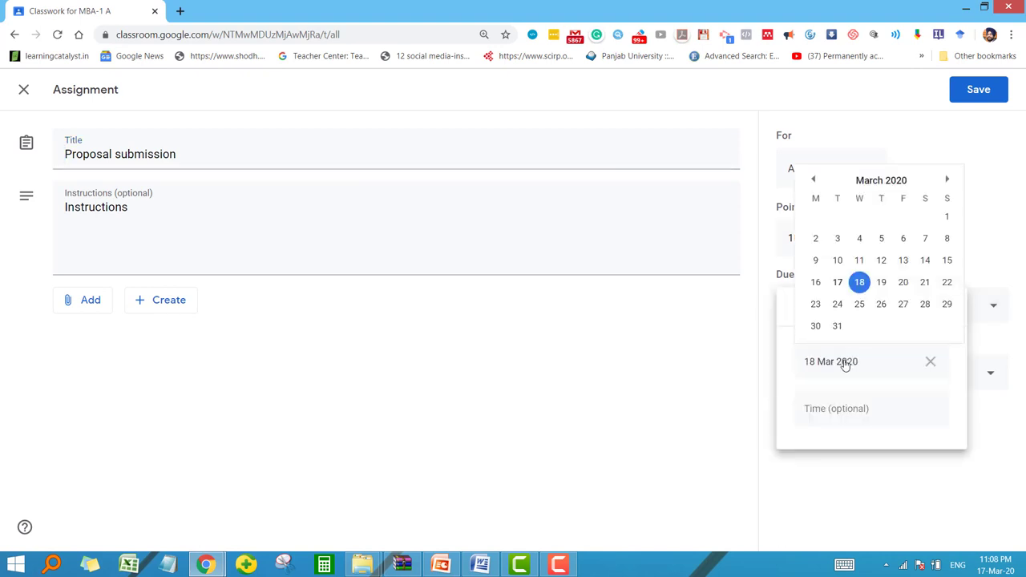
left_click(925, 282)
left_click(859, 408)
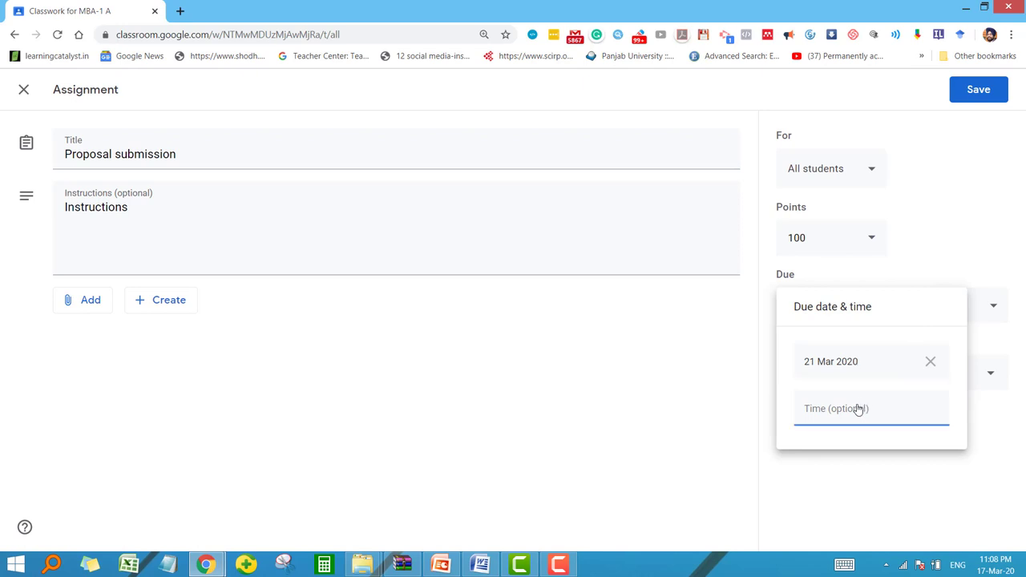
left_click(947, 258)
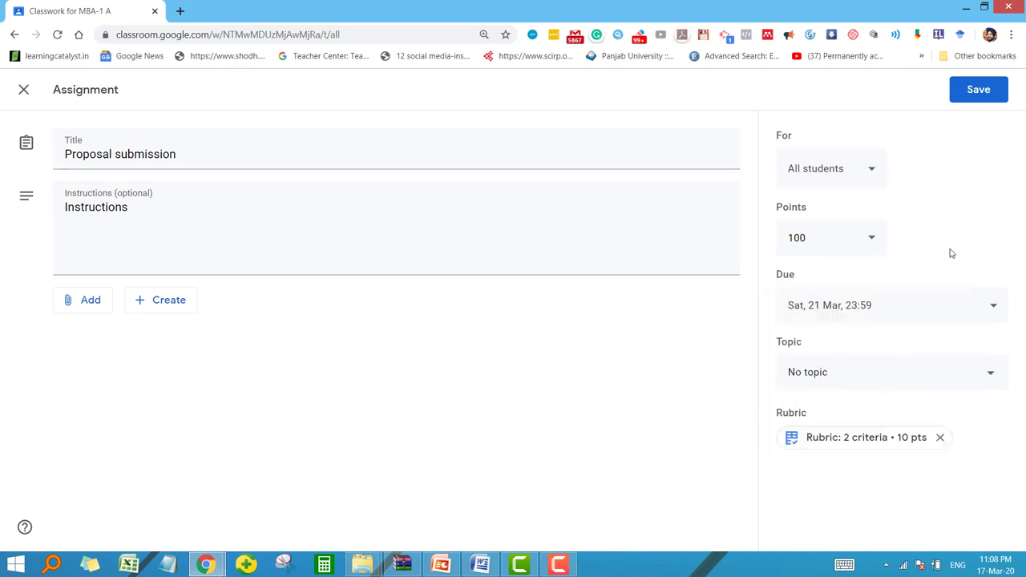
Step: File the assignment under "Topic:3: Search Engine Optimisation" and save the changes
left_click(833, 376)
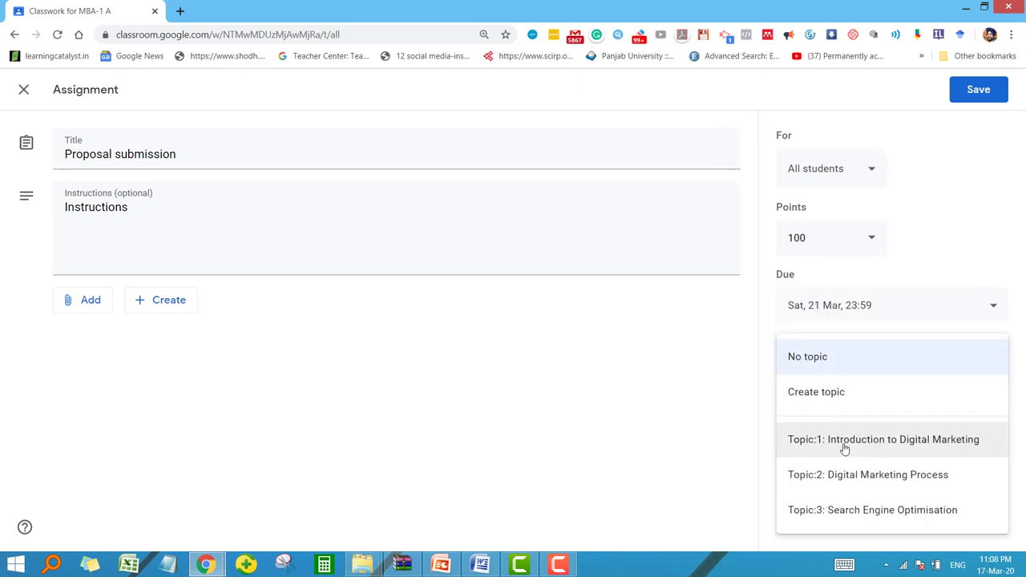
left_click(856, 512)
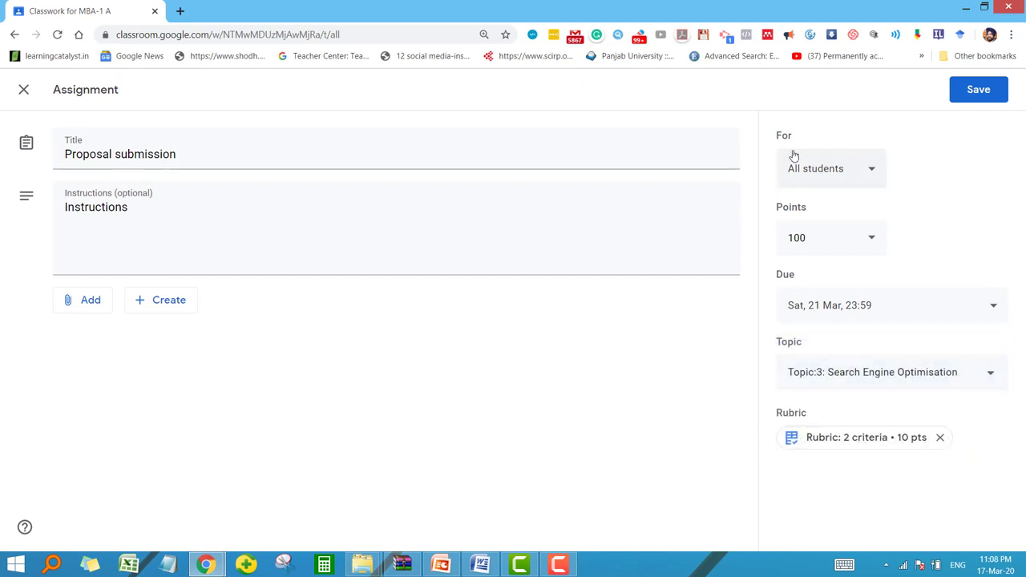
left_click(978, 94)
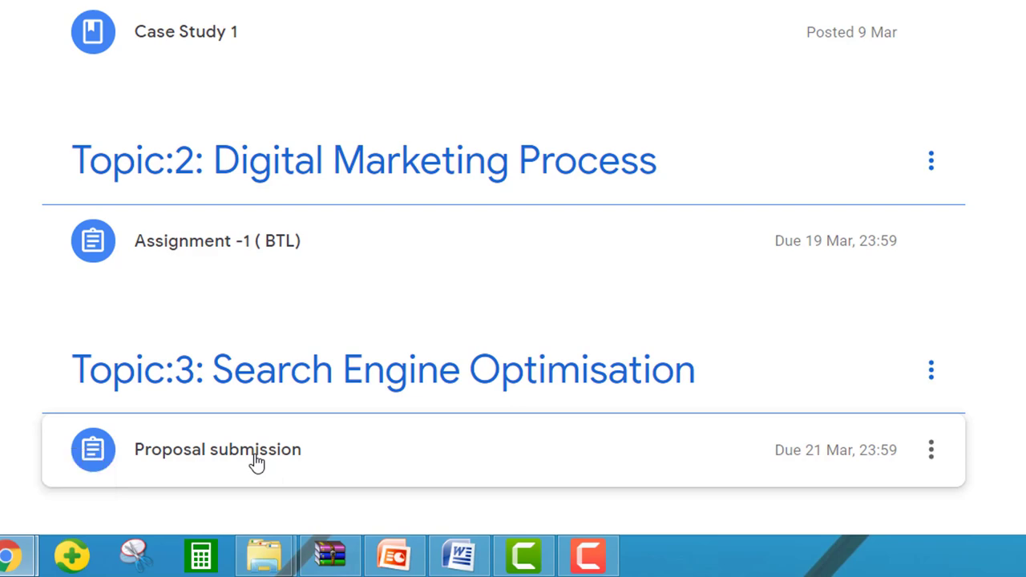
Step: Expand the posted Proposal submission assignment and open its rubric to review the criteria and levels
left_click(256, 463)
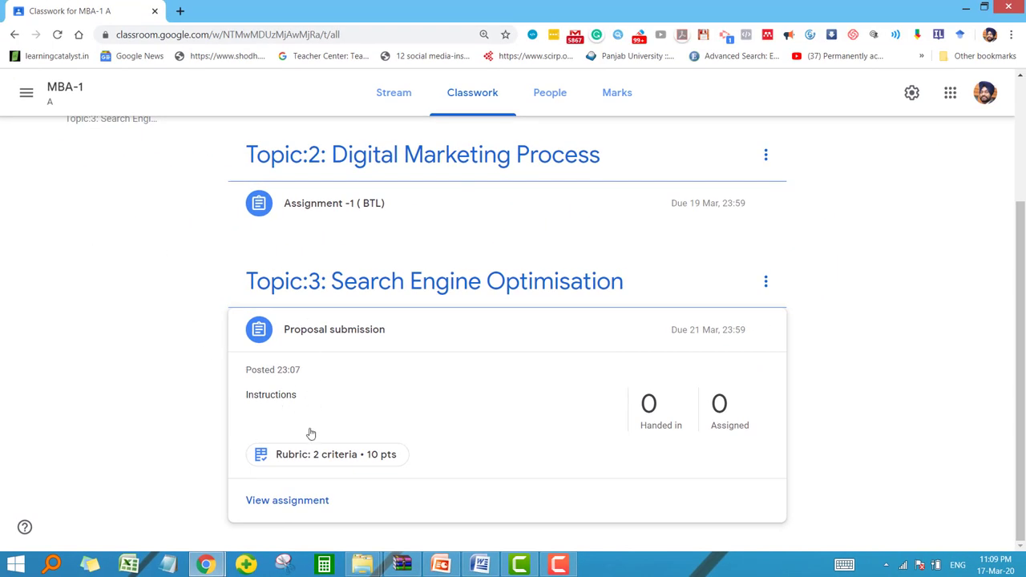
left_click(312, 454)
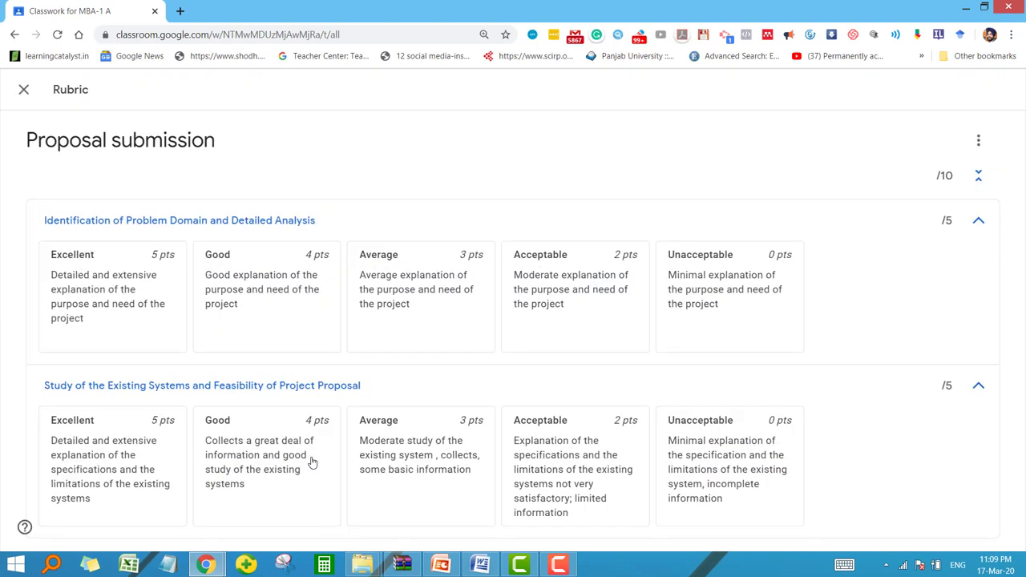